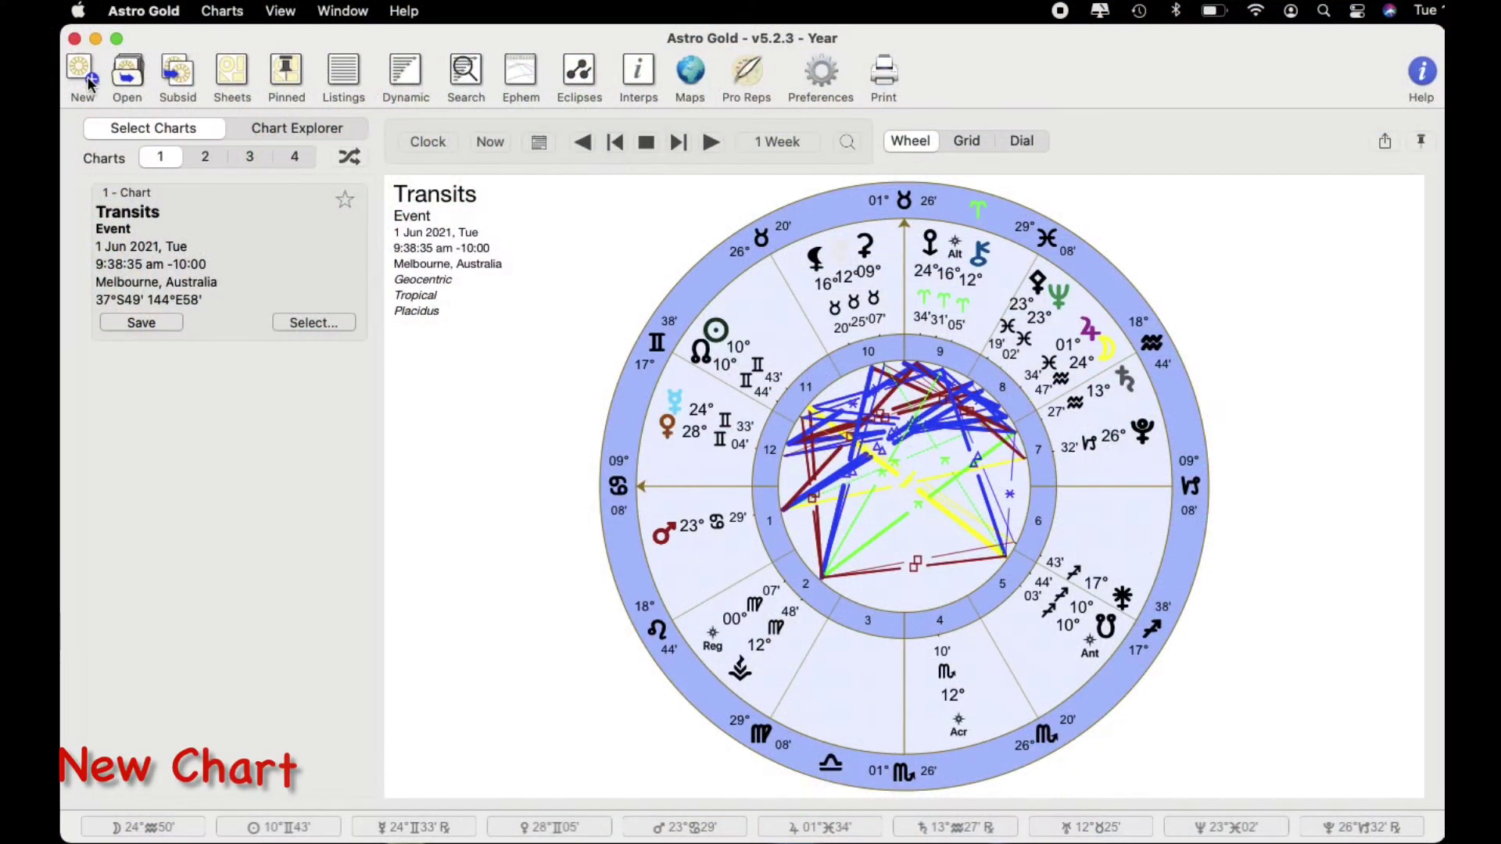
Start a new natal chart for Princess Anne with her birth date, birth time and London, United Kingdom as the place.
{"action": "left_click", "coordinate": [83, 75]}
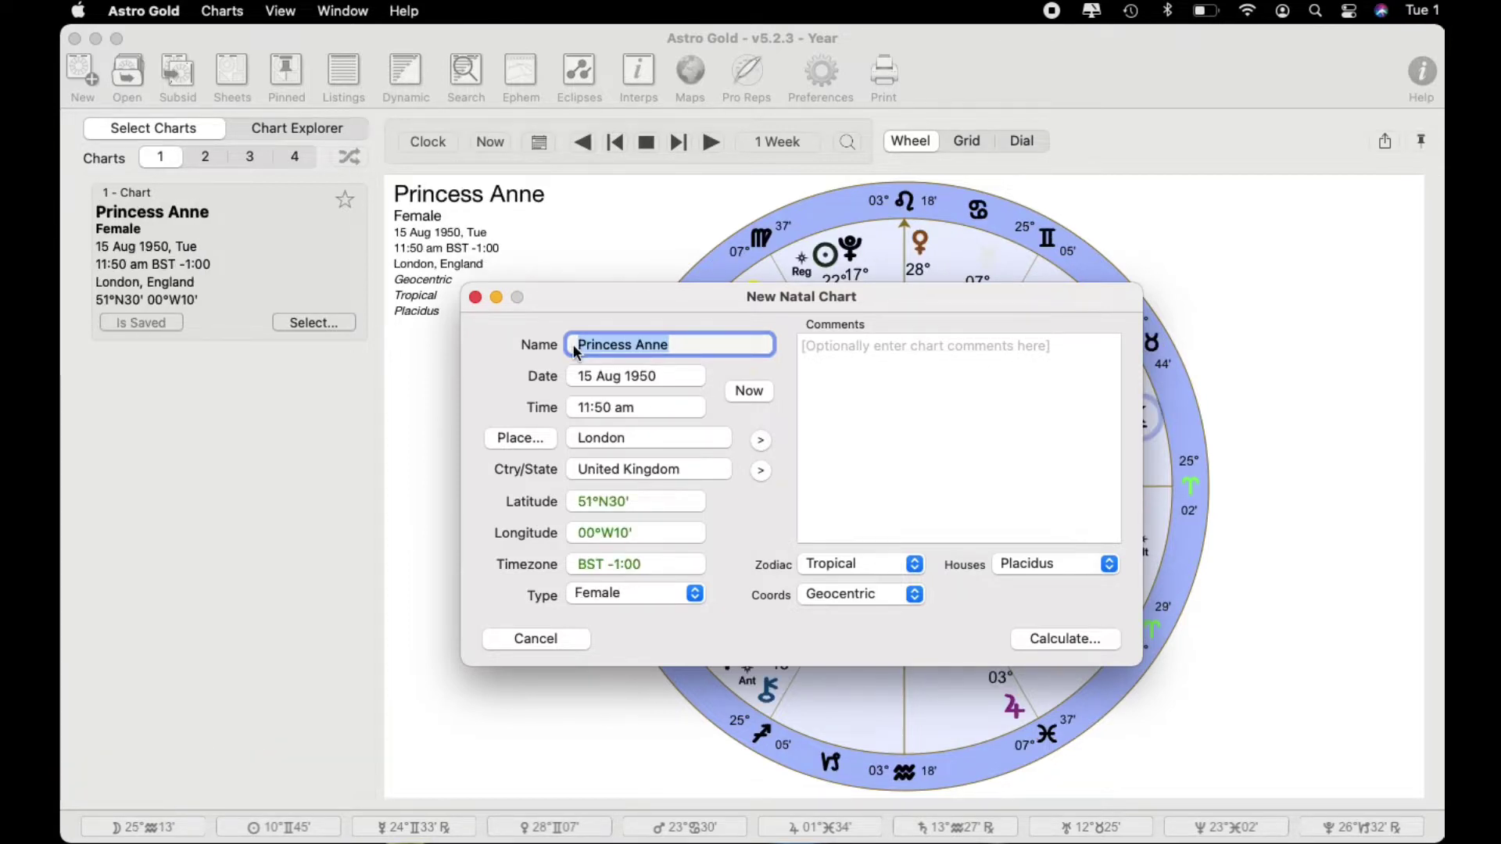
{"action": "key", "text": "Tab"}
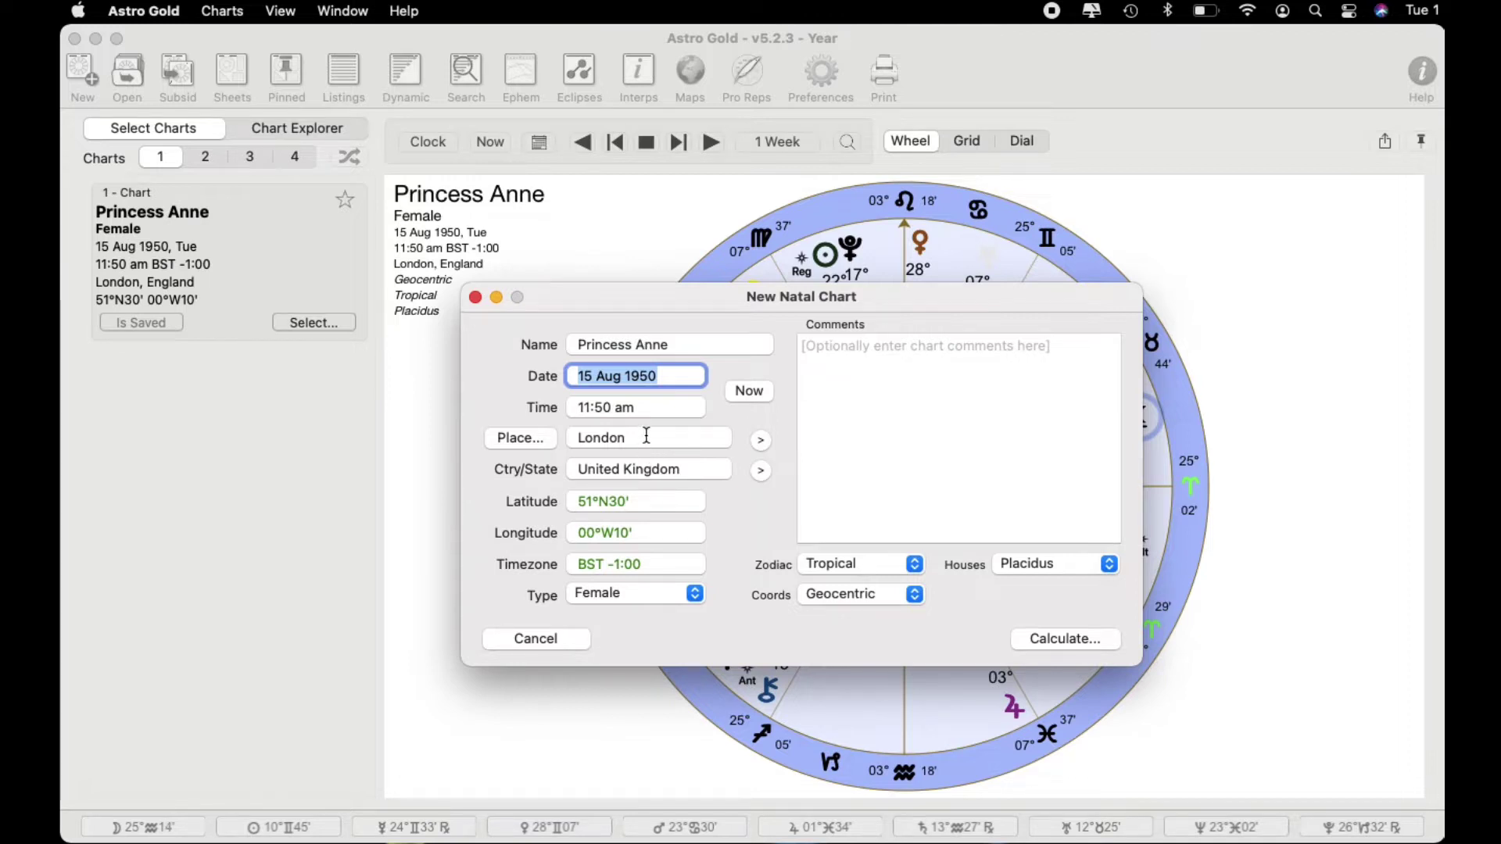
{"action": "key", "text": "Tab"}
{"action": "key", "text": "Tab"}
{"action": "key", "text": "Tab"}
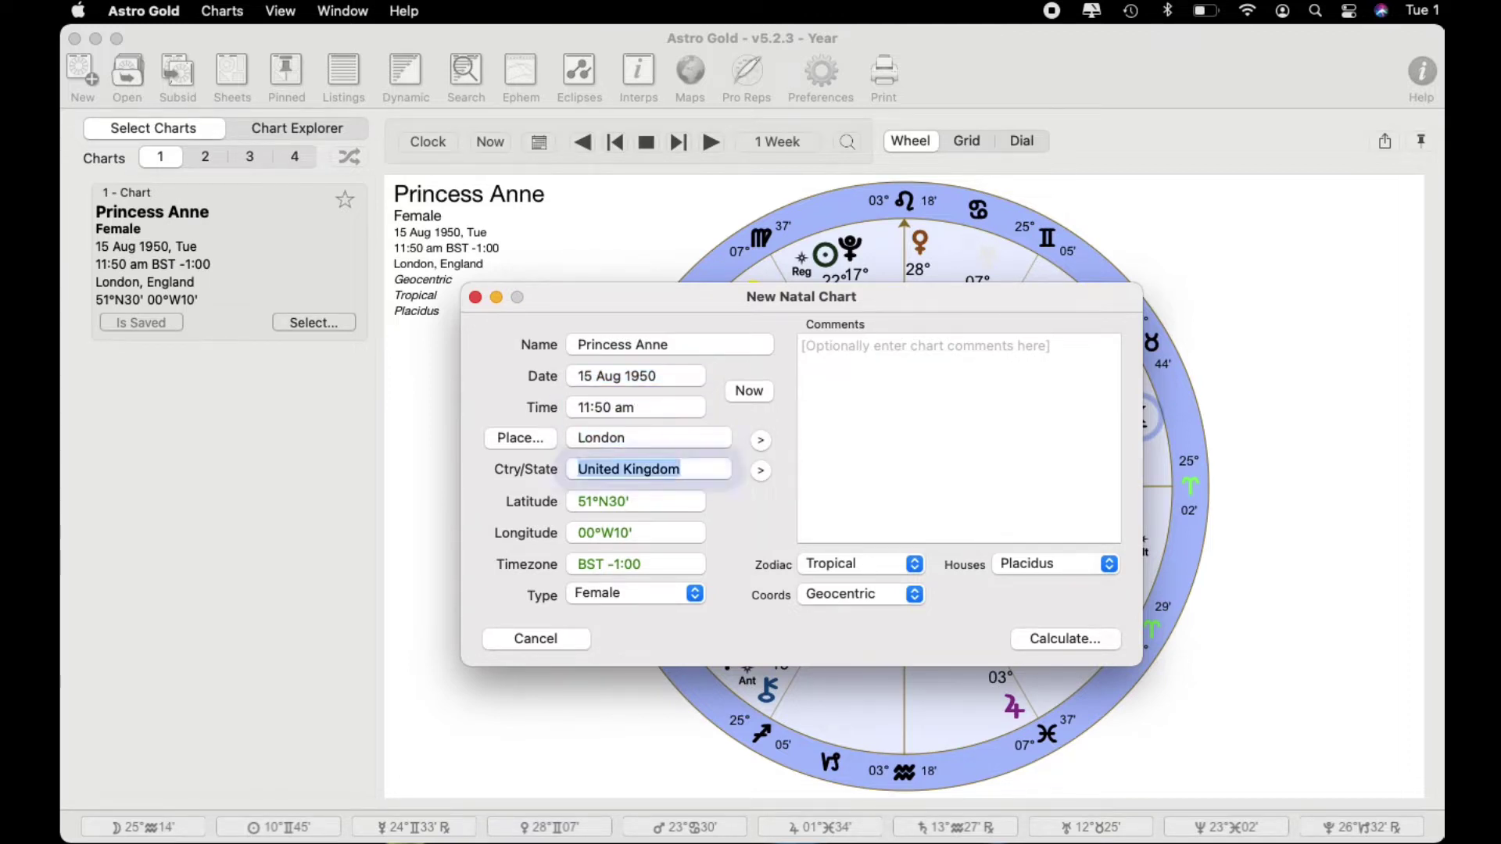
{"action": "key", "text": "Tab"}
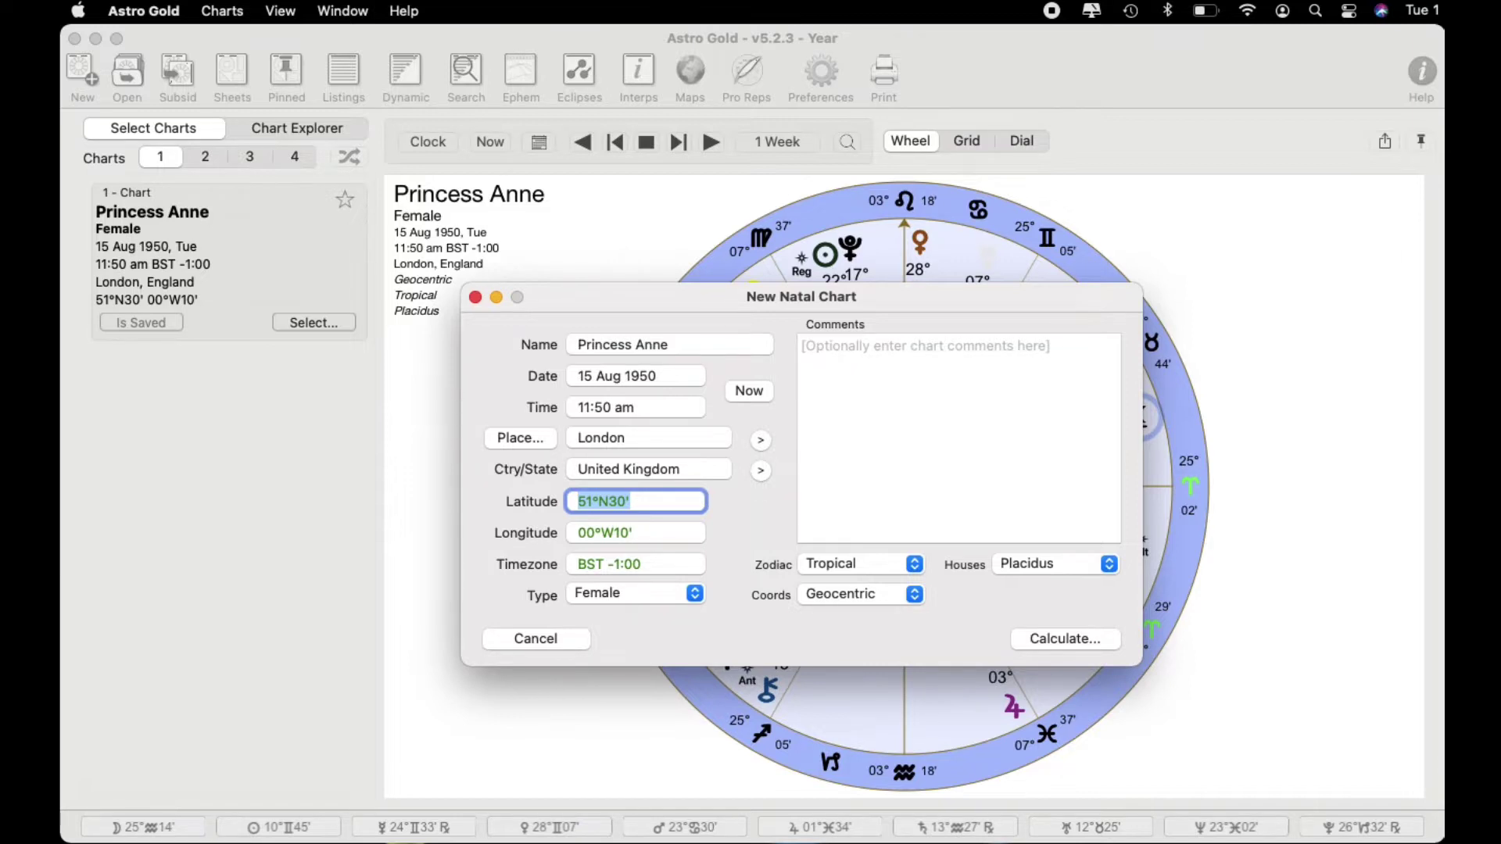
{"action": "key", "text": "Tab"}
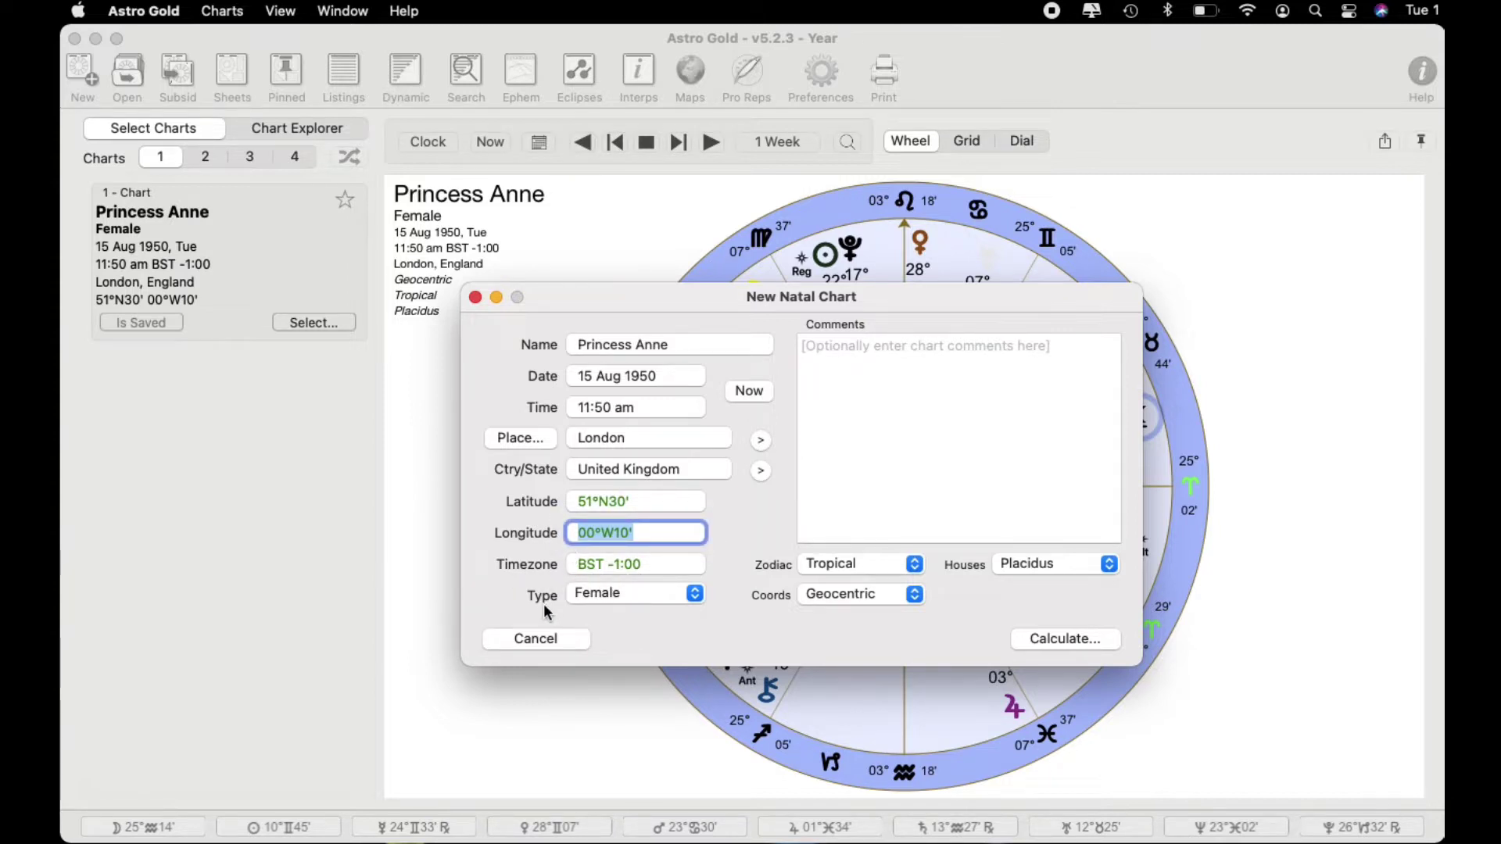
Keep the Tropical zodiac and Placidus houses, add explanatory comments, and calculate the natal chart.
{"action": "left_click", "coordinate": [694, 596]}
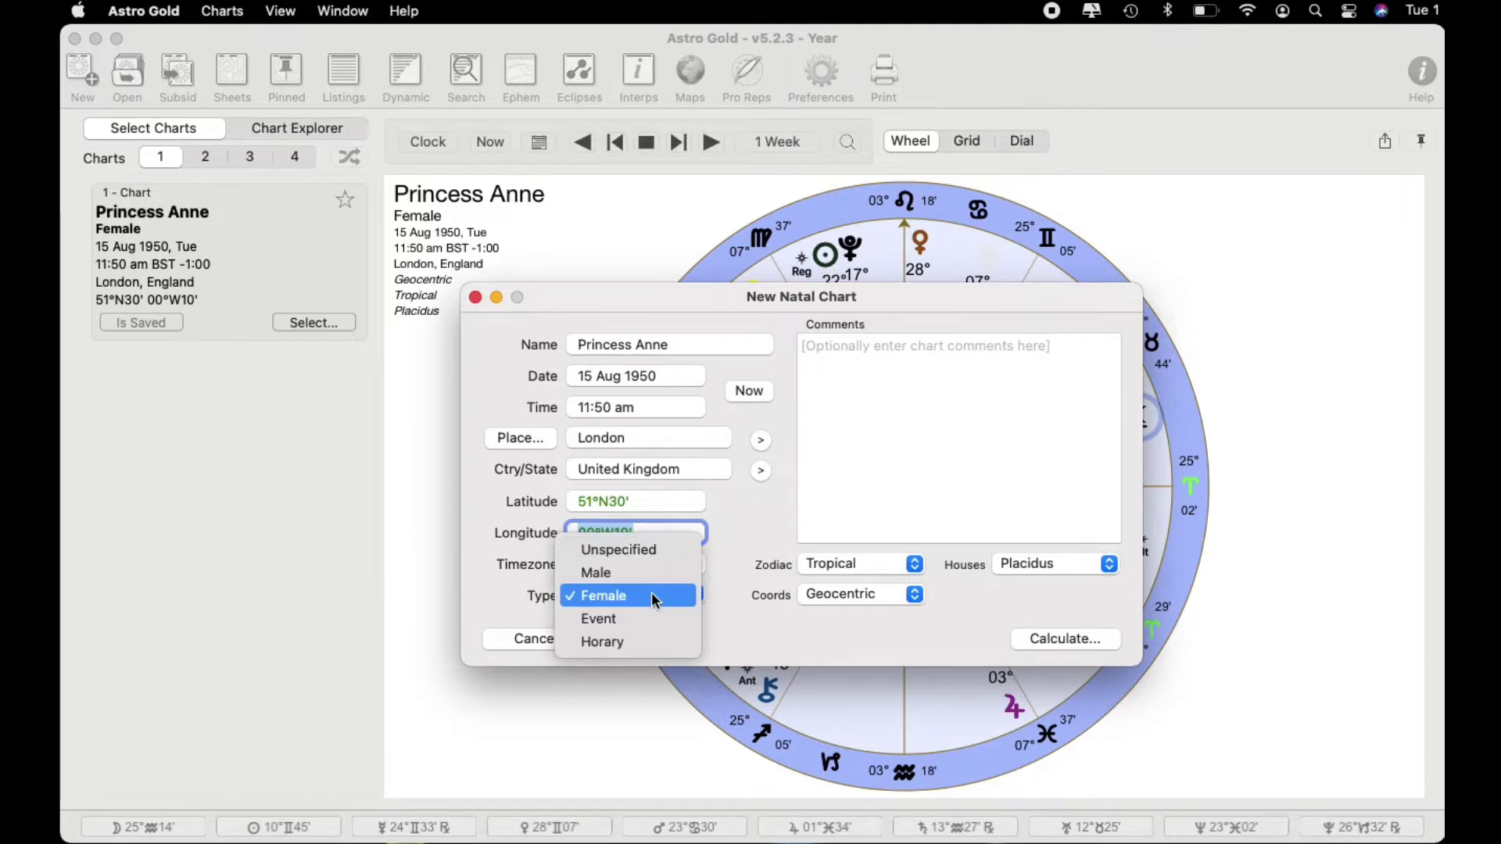
{"action": "left_click", "coordinate": [725, 645]}
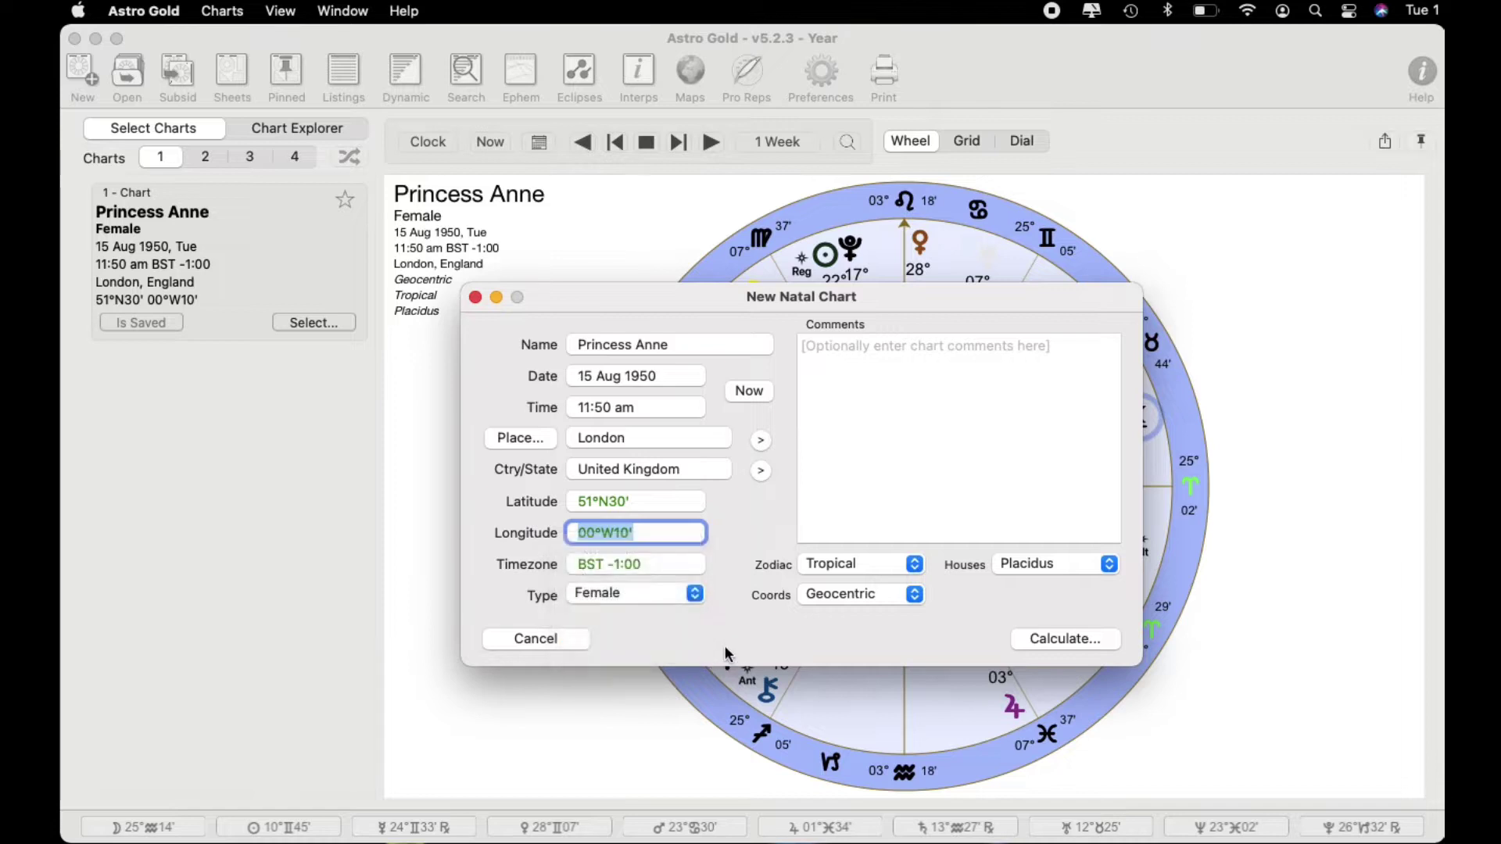
{"action": "left_click", "coordinate": [915, 569]}
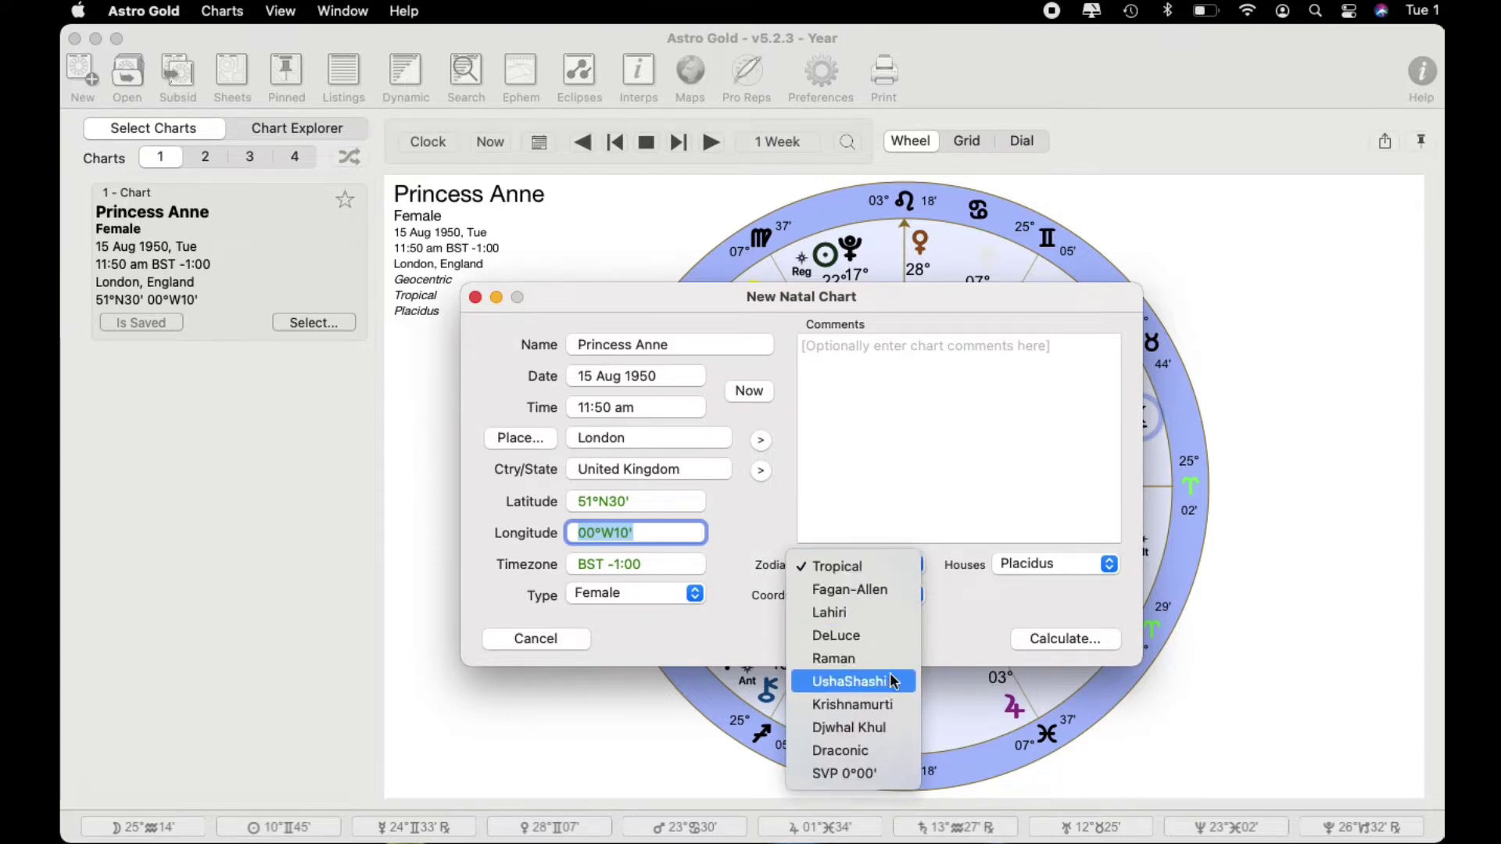
{"action": "left_click", "coordinate": [976, 599]}
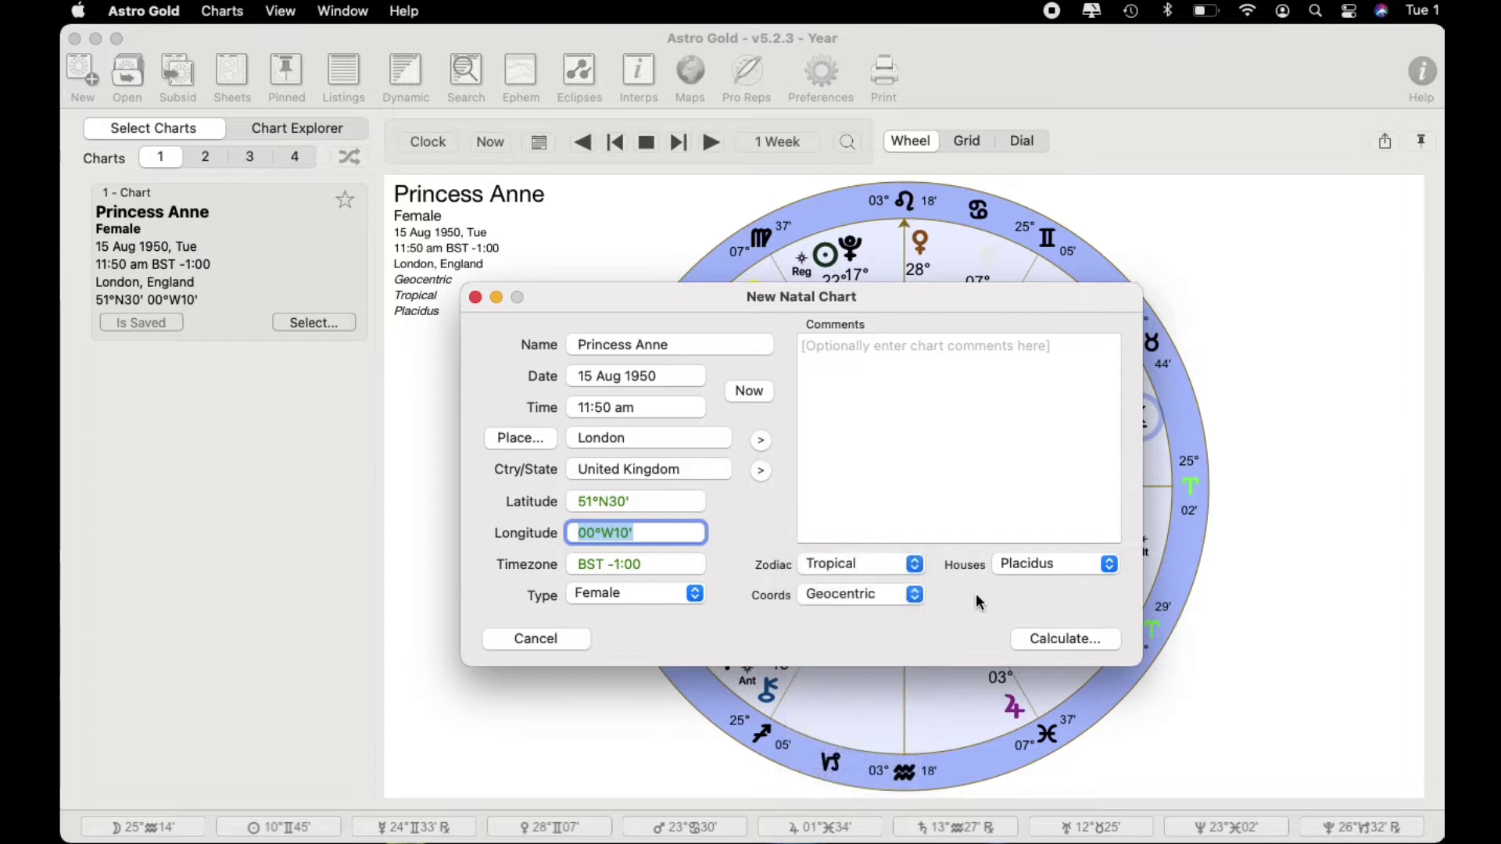
{"action": "left_click", "coordinate": [1111, 565]}
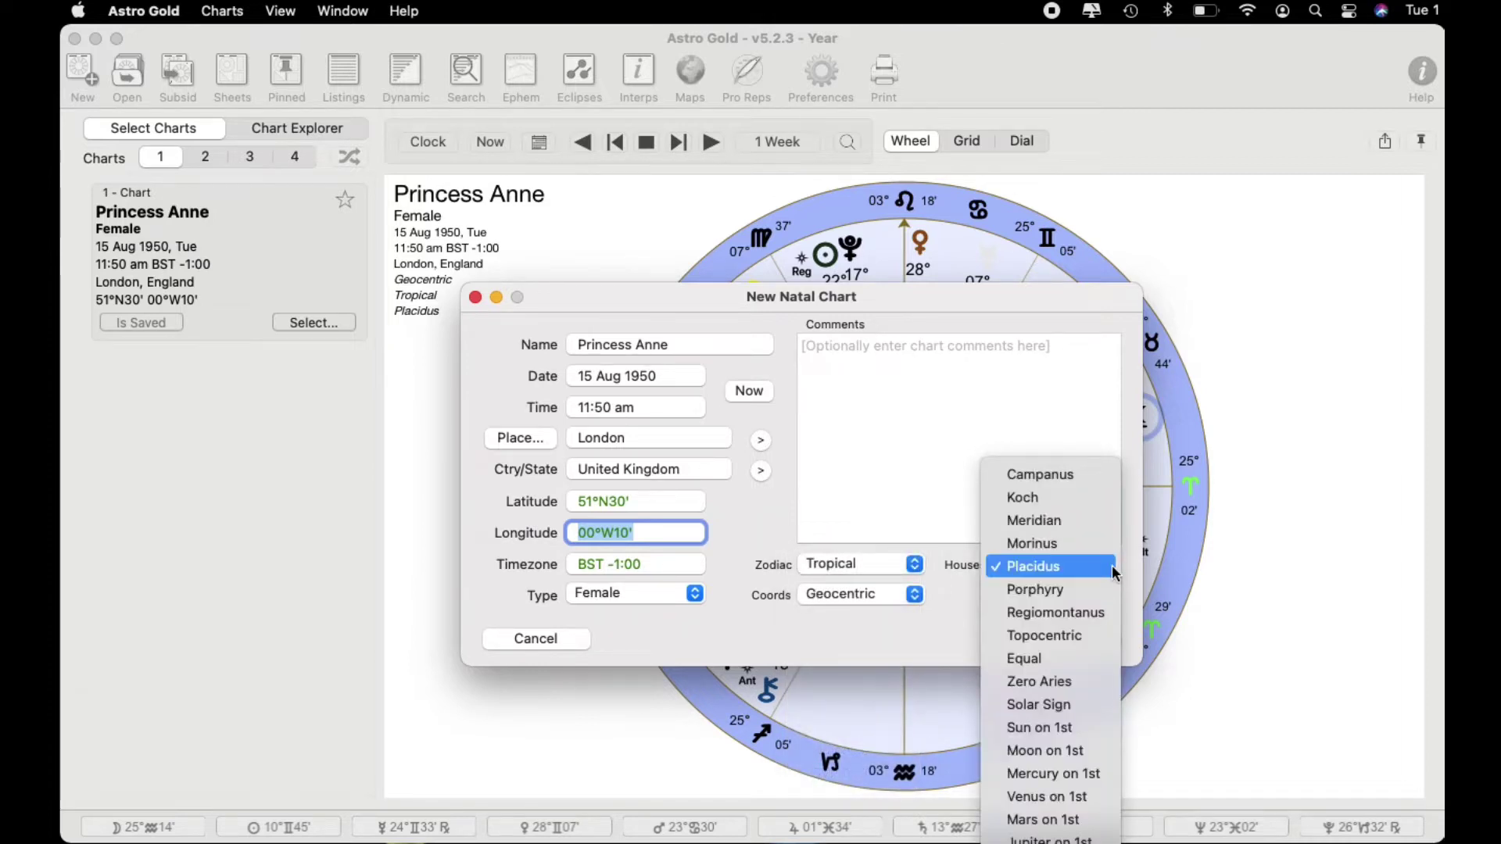
{"action": "scroll", "coordinate": [1099, 682], "scroll_direction": "down", "scroll_amount": 5}
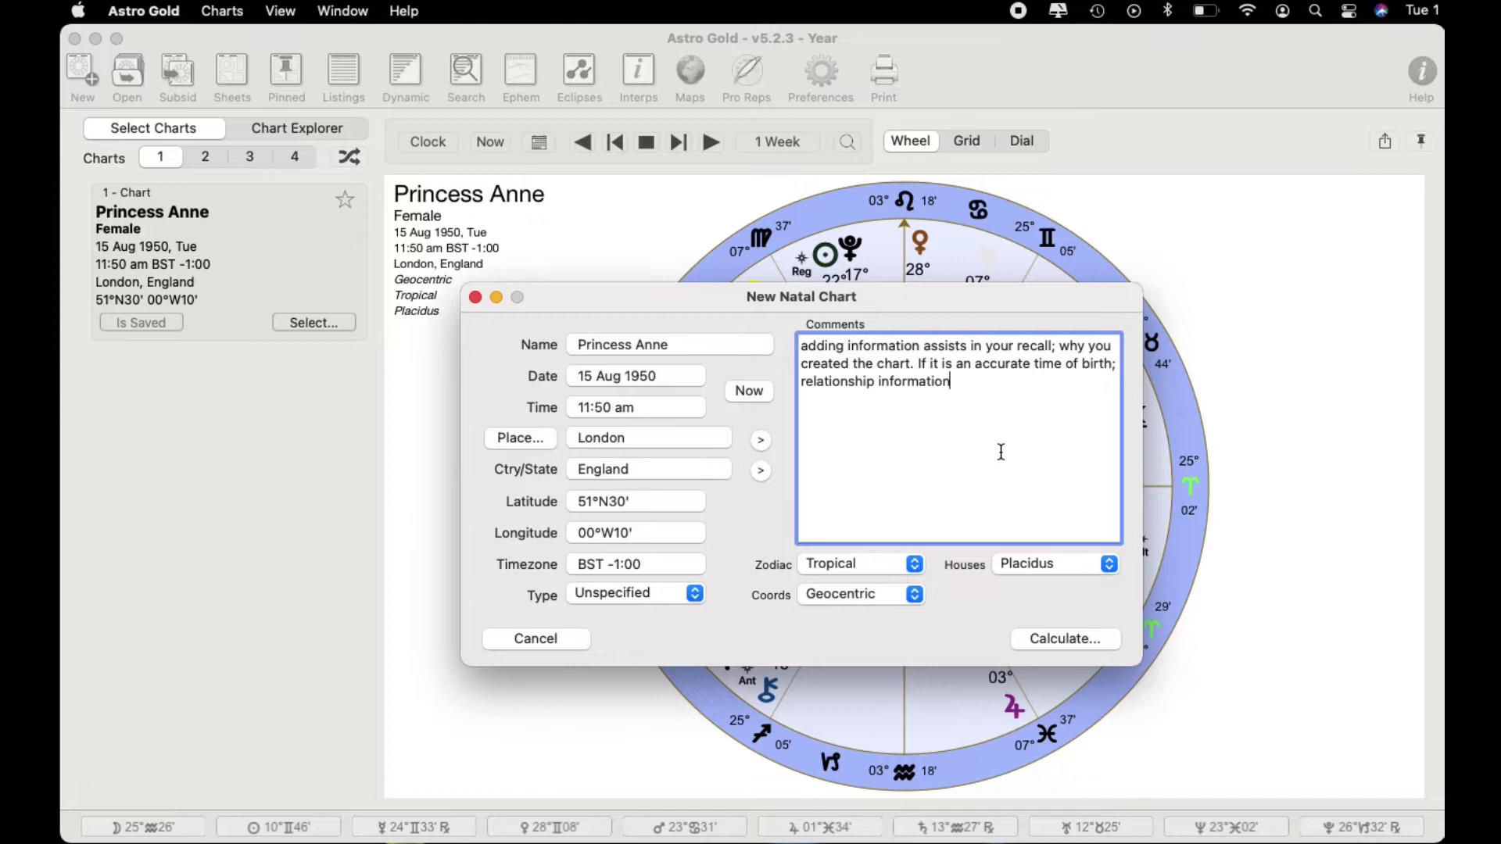
{"action": "left_click", "coordinate": [1062, 640]}
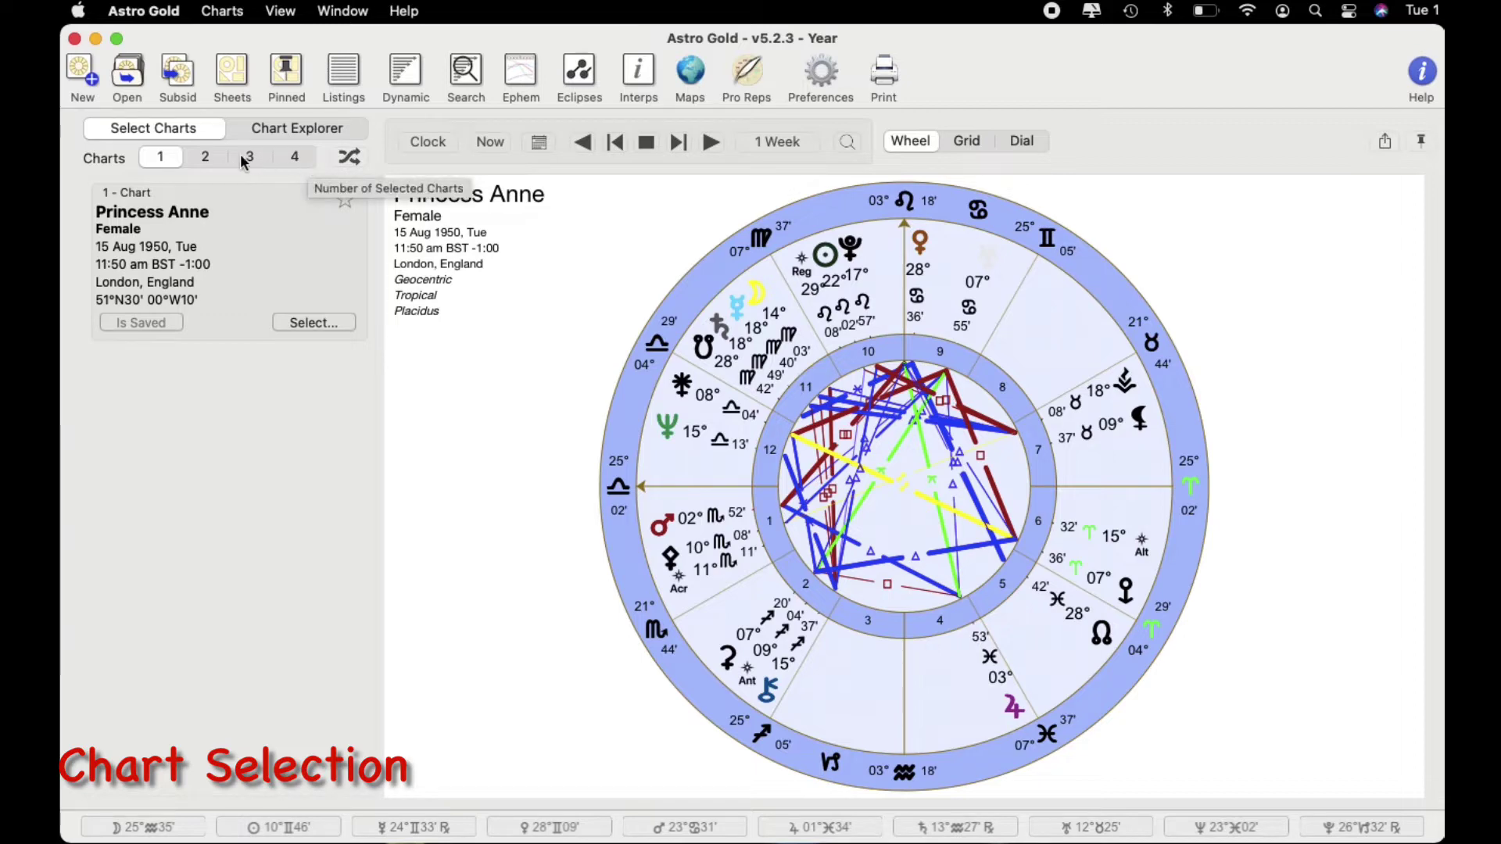
Compare the wheels with two, three and four selected charts, and return to the single chart.
{"action": "left_click", "coordinate": [203, 156]}
{"action": "left_click", "coordinate": [238, 163]}
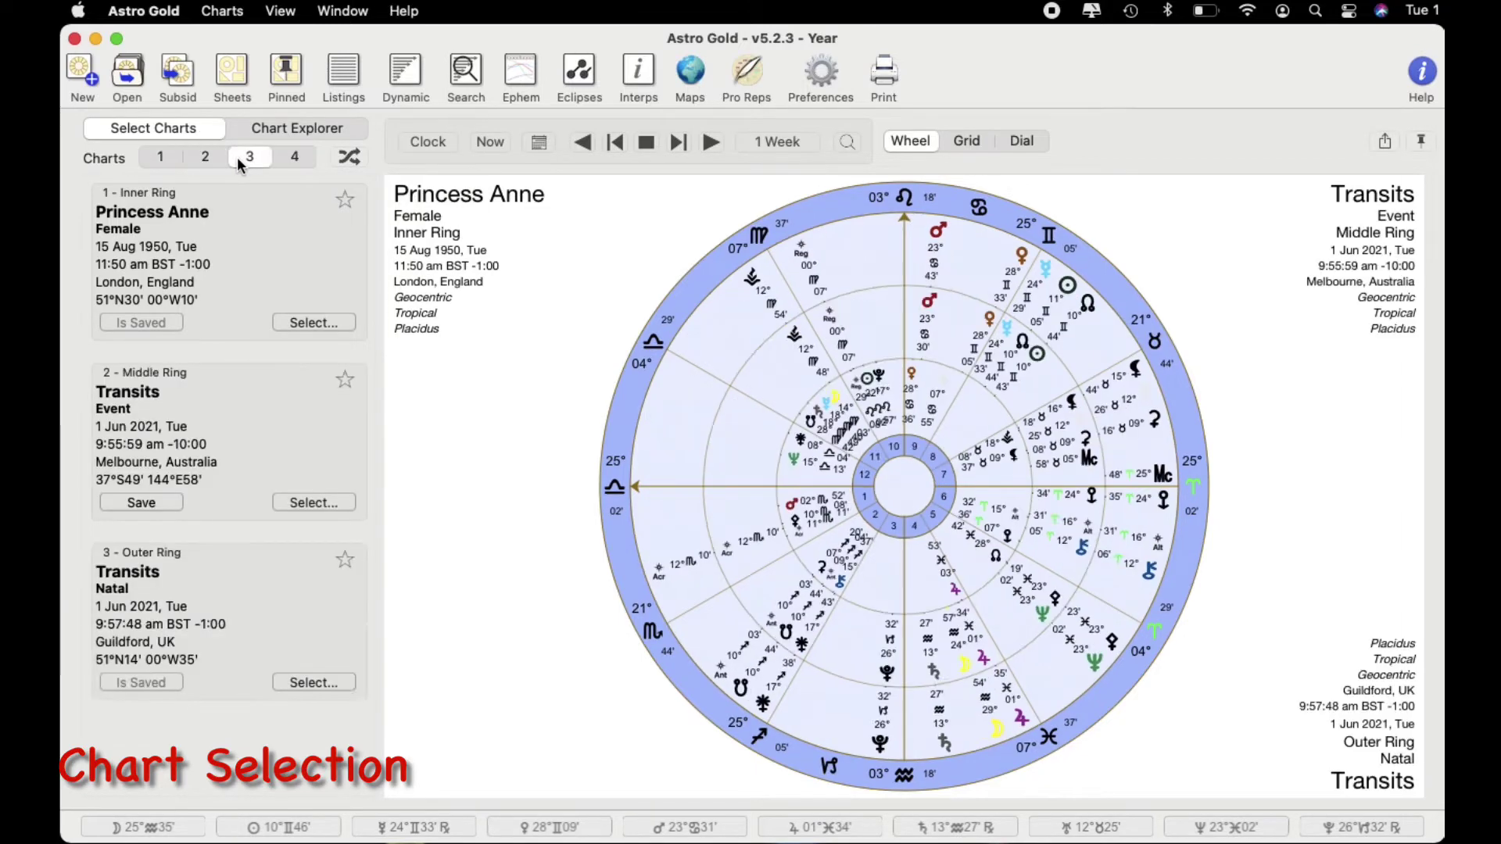
{"action": "left_click", "coordinate": [291, 160]}
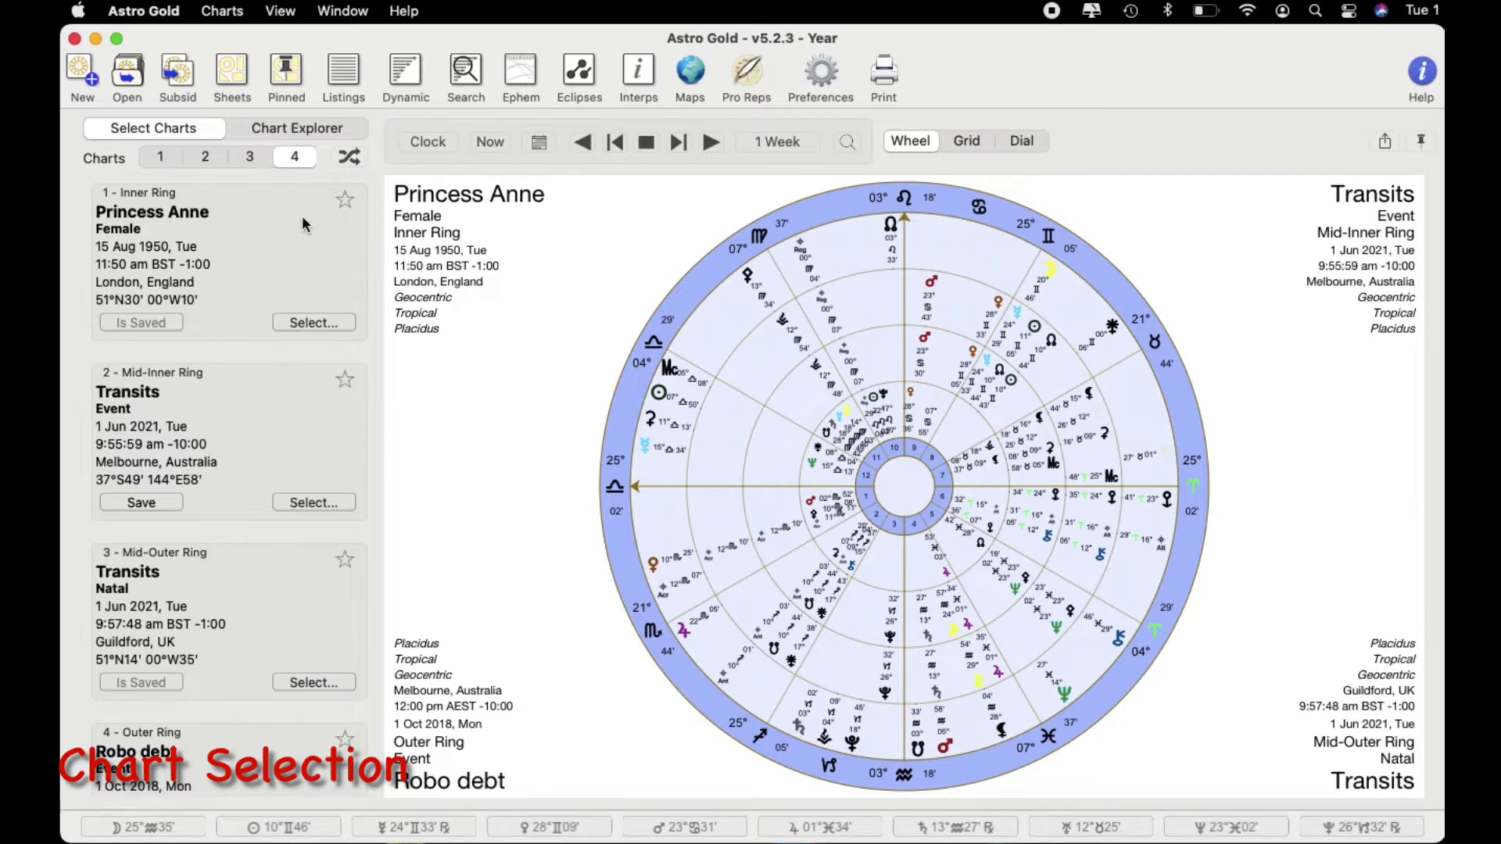
{"action": "scroll", "coordinate": [308, 790], "scroll_direction": "down", "scroll_amount": 3}
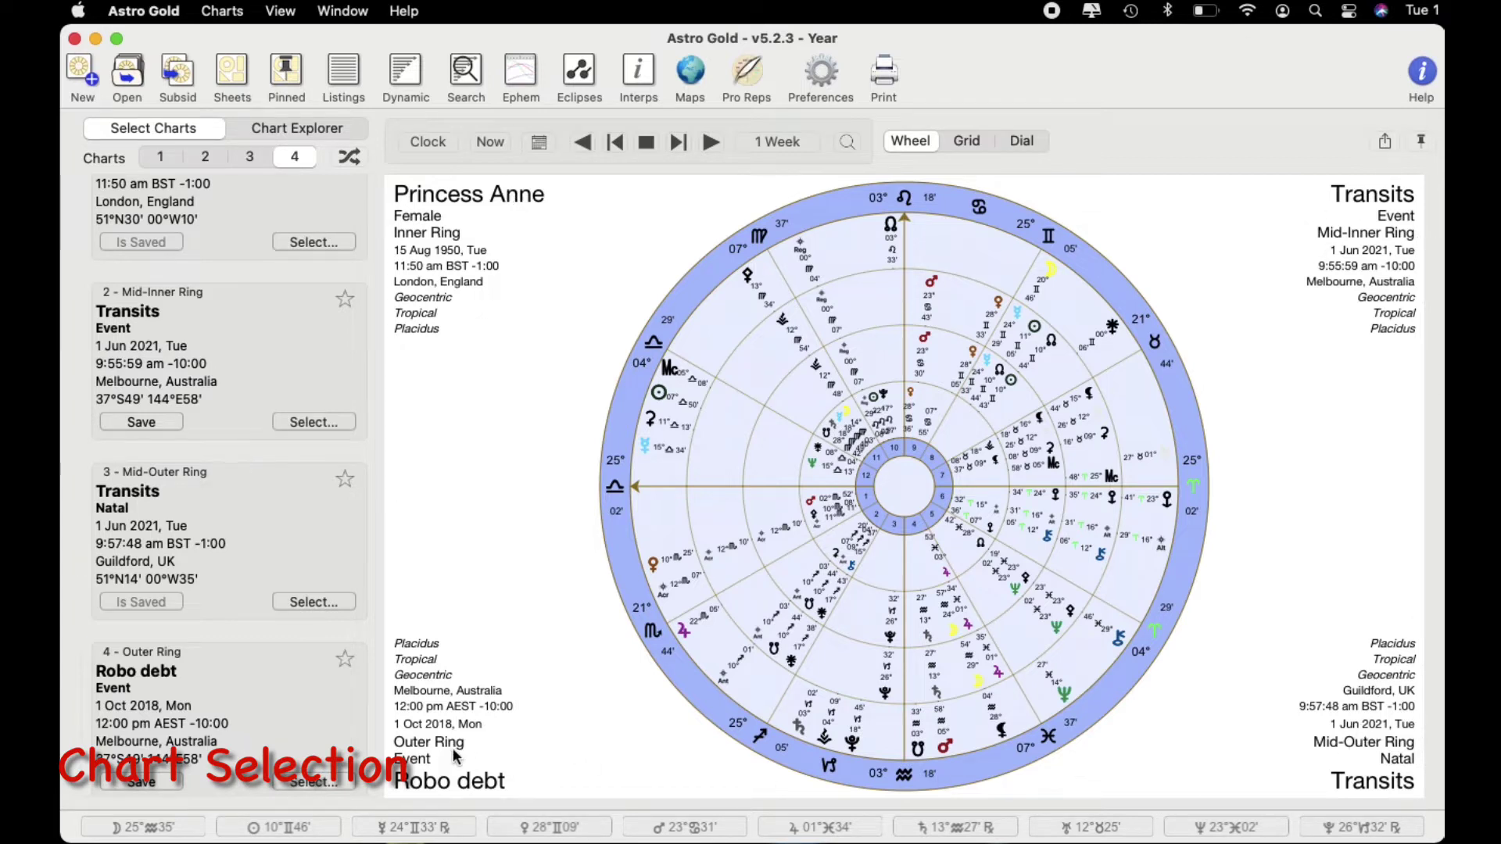
{"action": "left_click", "coordinate": [161, 157]}
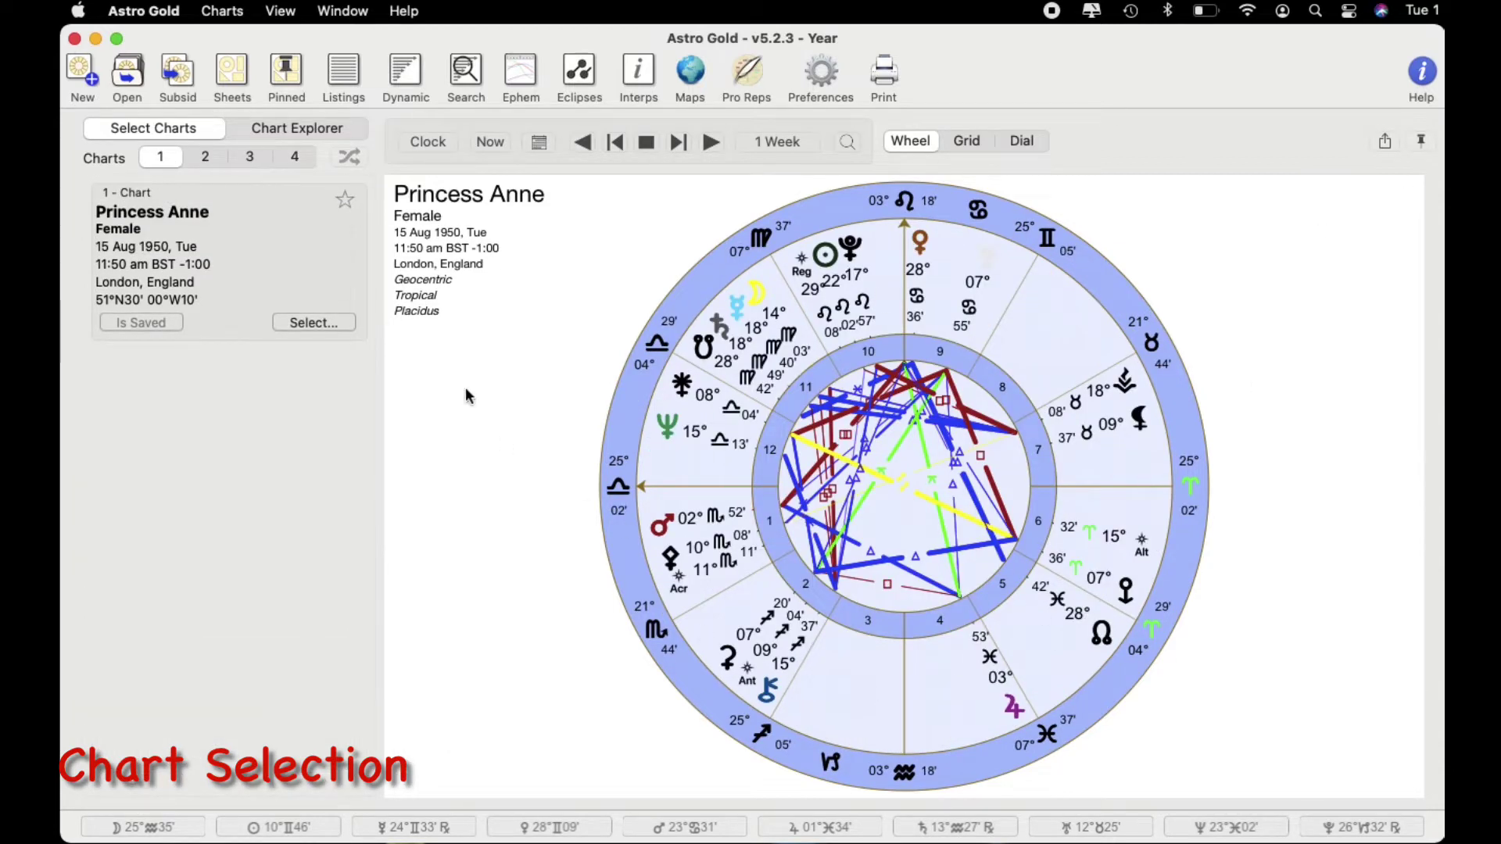
Show two charts and reorder them so Transits is the inner ring and Princess Anne the outer ring.
{"action": "left_click", "coordinate": [205, 157]}
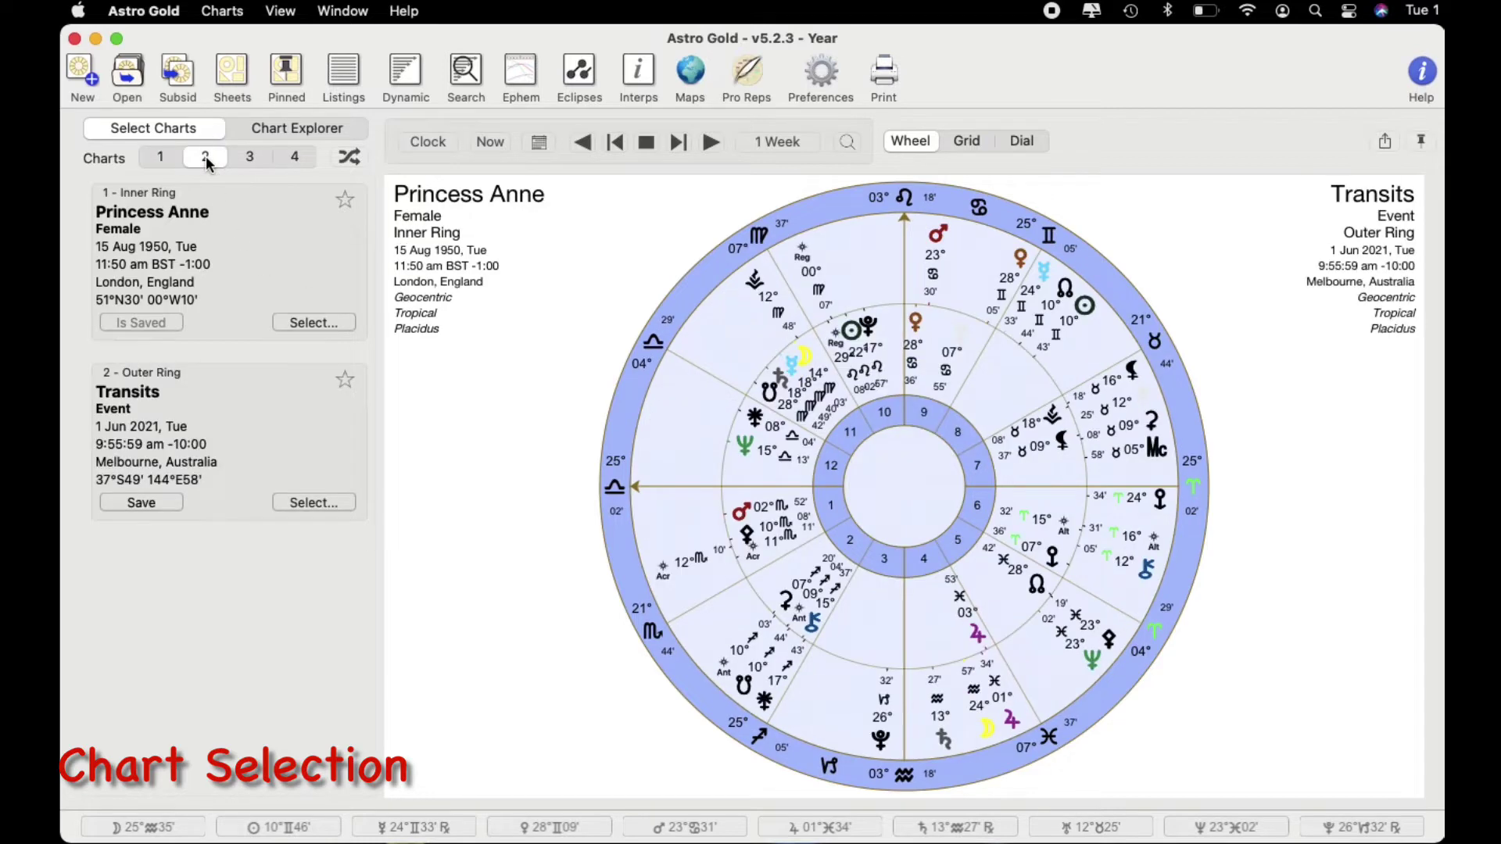
{"action": "left_click", "coordinate": [350, 159]}
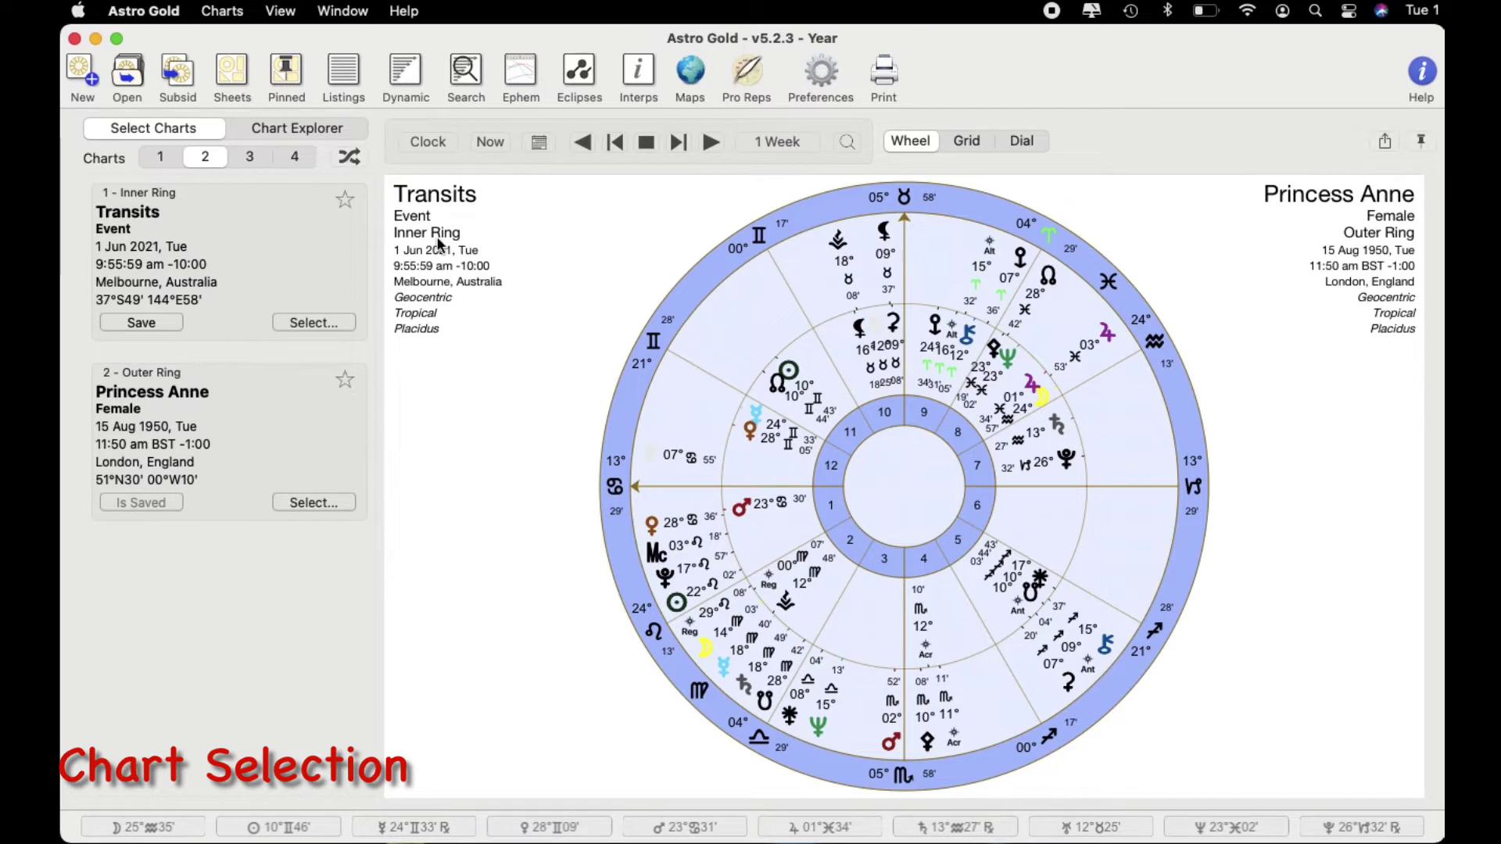
{"action": "left_click", "coordinate": [349, 157]}
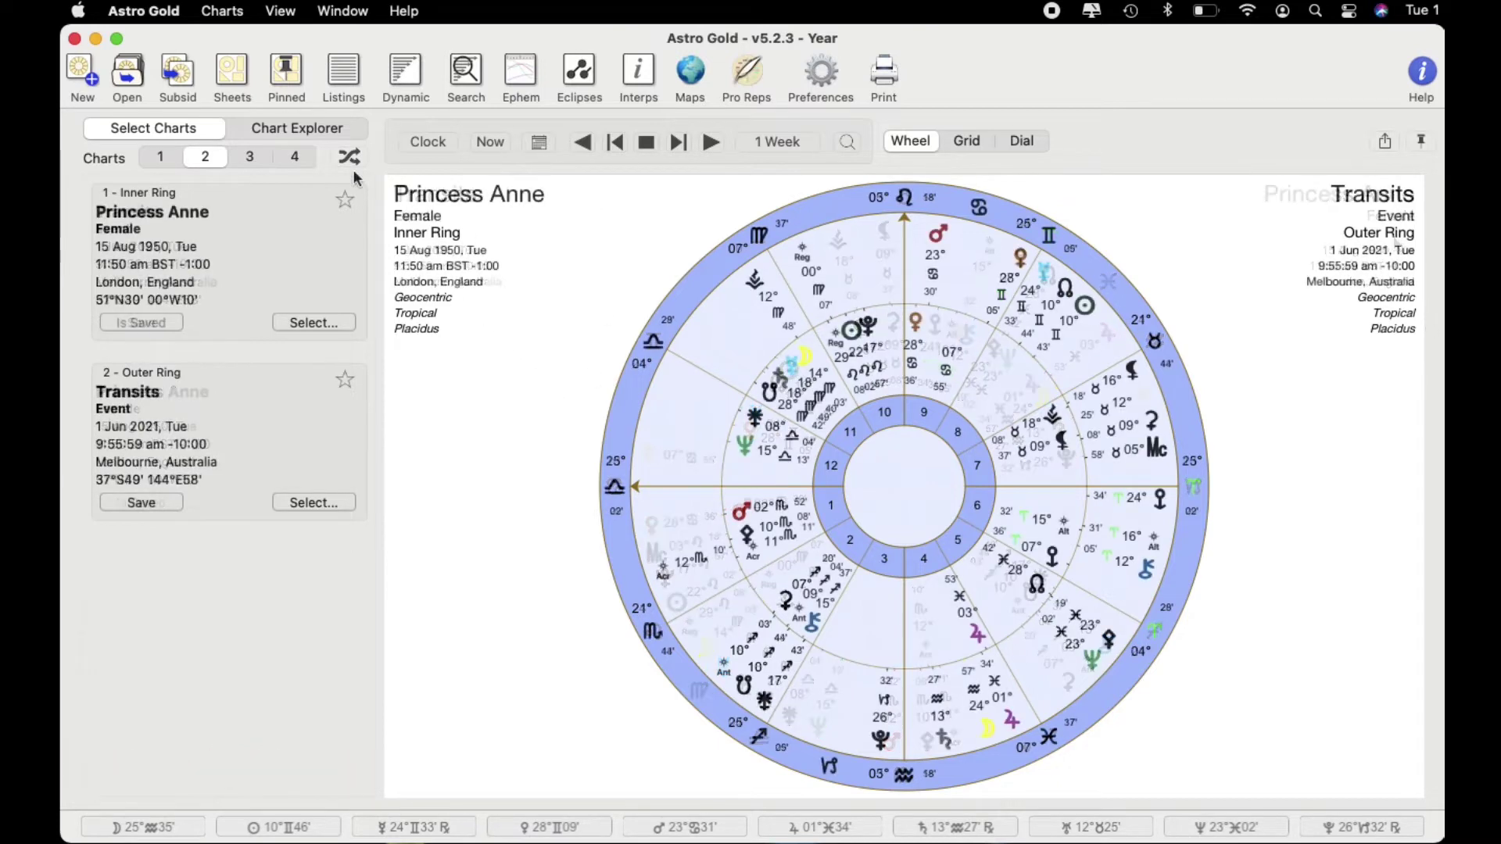
{"action": "left_click", "coordinate": [308, 453]}
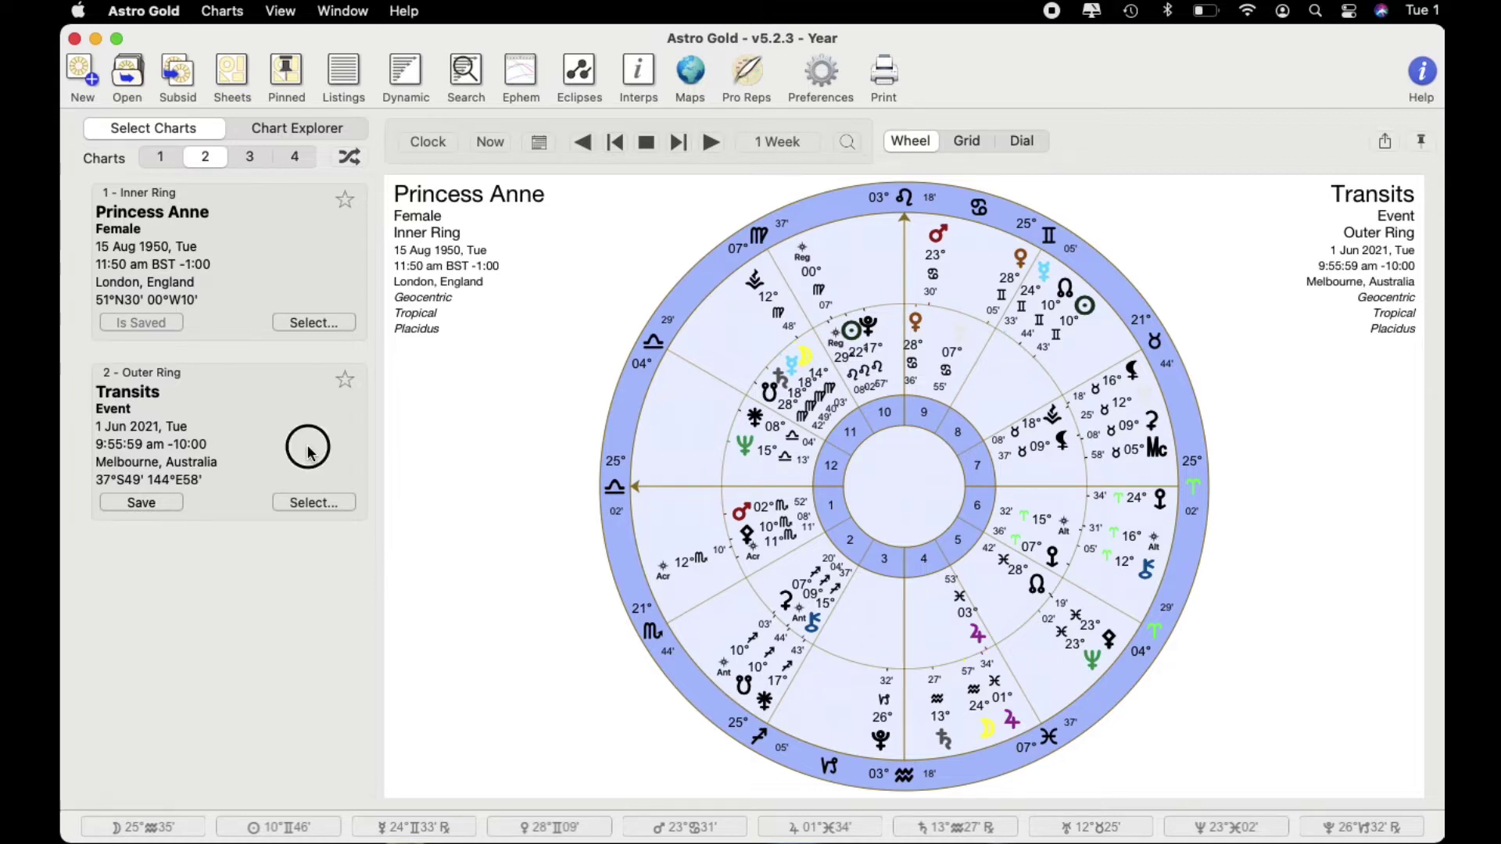
{"action": "left_click_drag", "start_coordinate": [305, 453], "coordinate": [305, 266]}
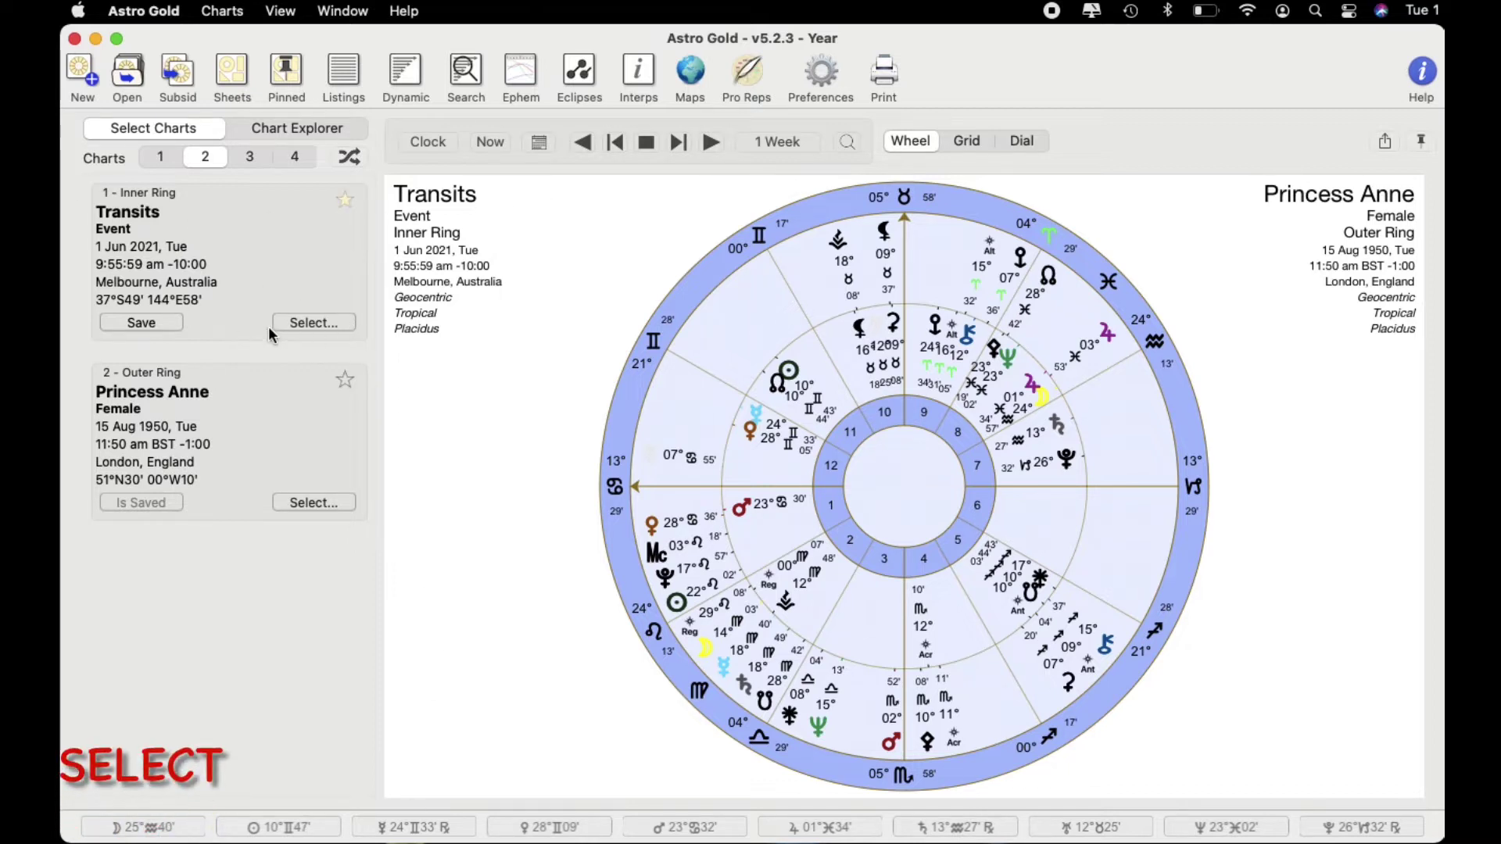
Check the favourites available for the inner Transits chart and clear the whole favourites list.
{"action": "left_click", "coordinate": [309, 323]}
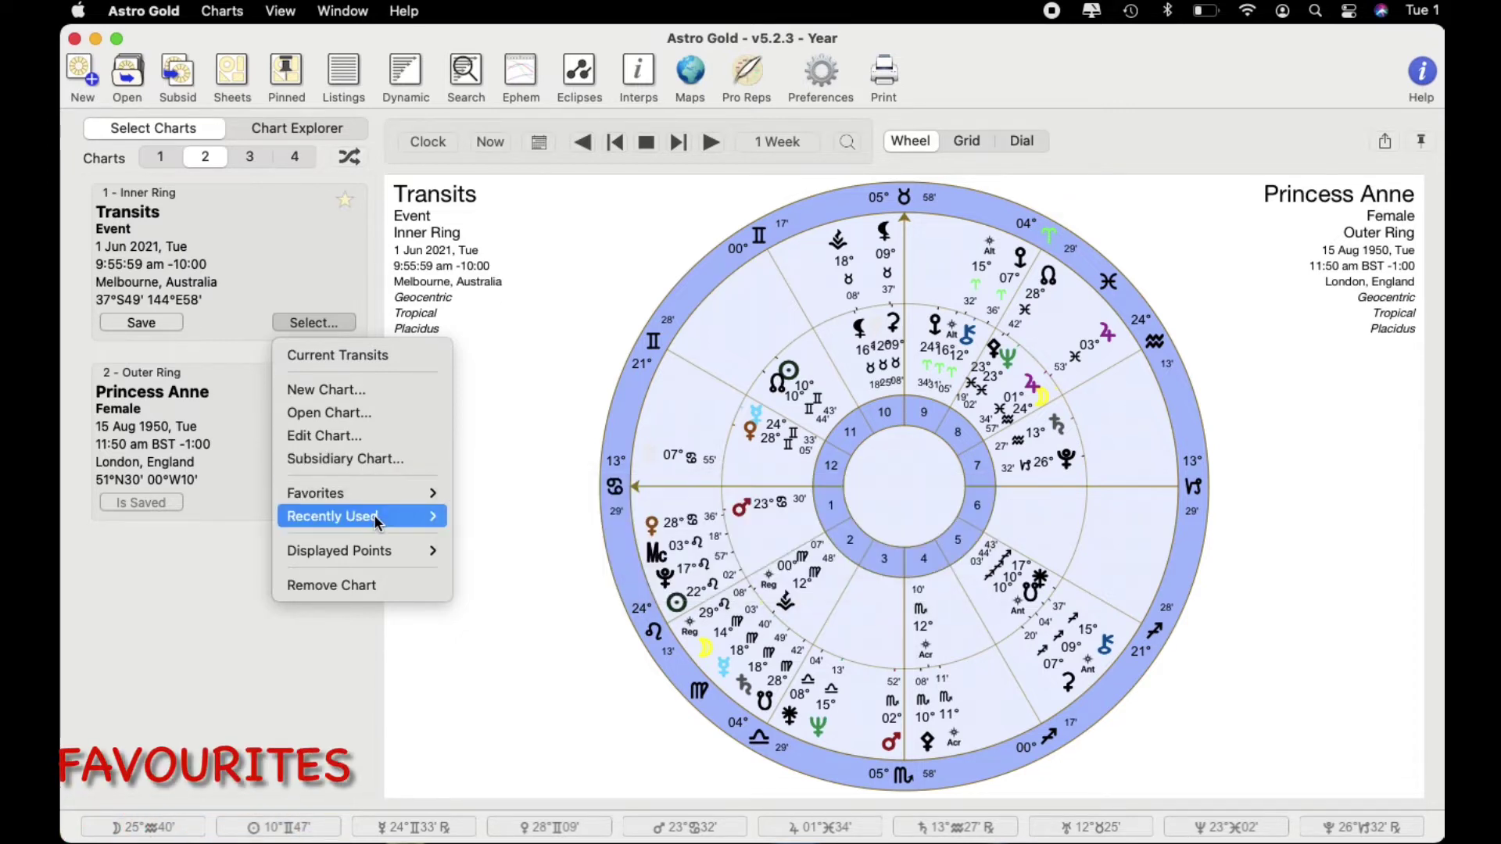
{"action": "mouse_move", "coordinate": [376, 496]}
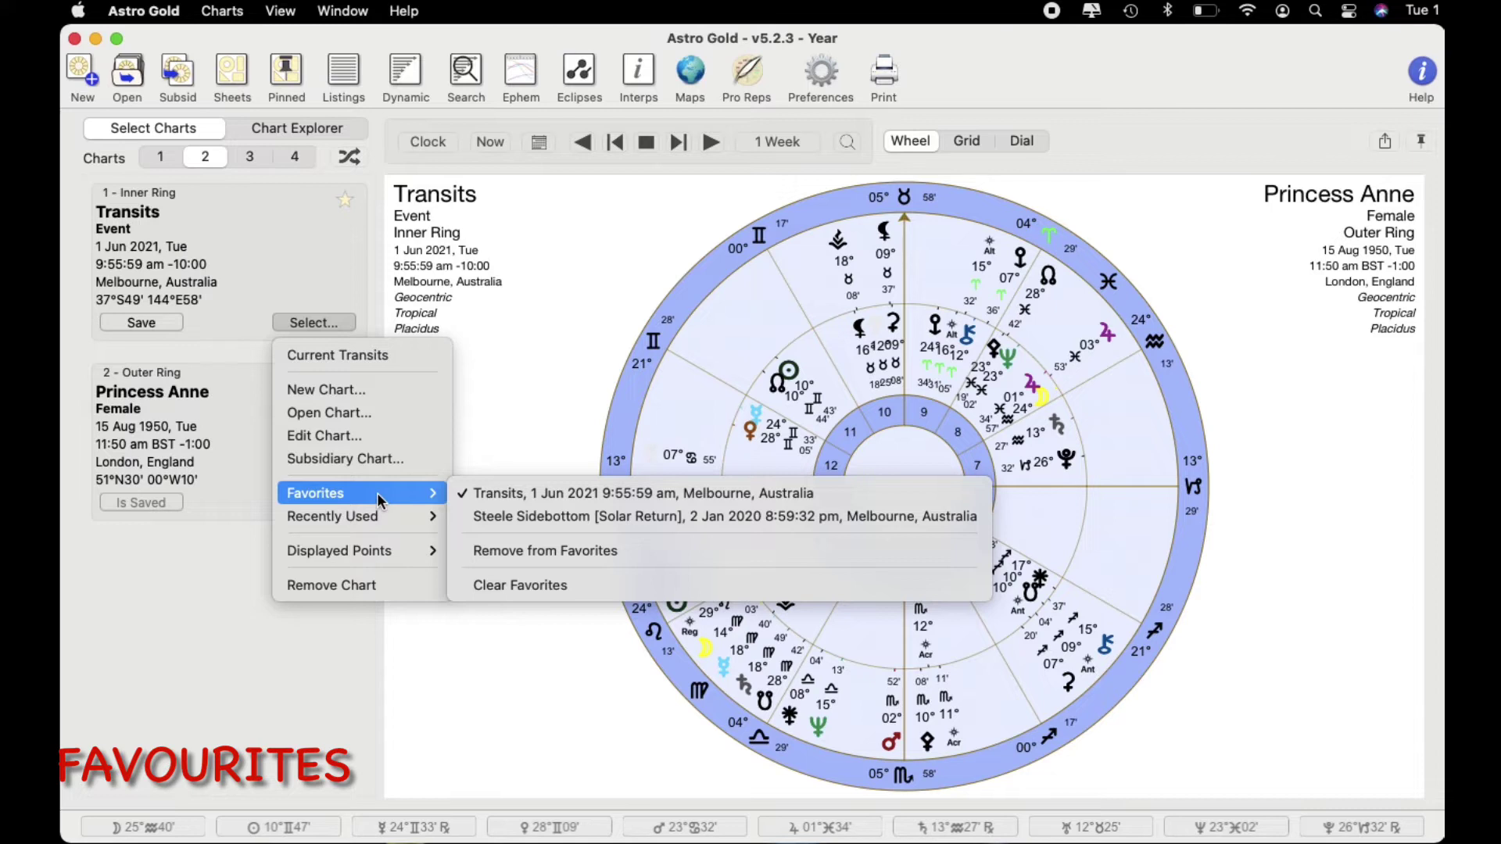
{"action": "left_click", "coordinate": [341, 205]}
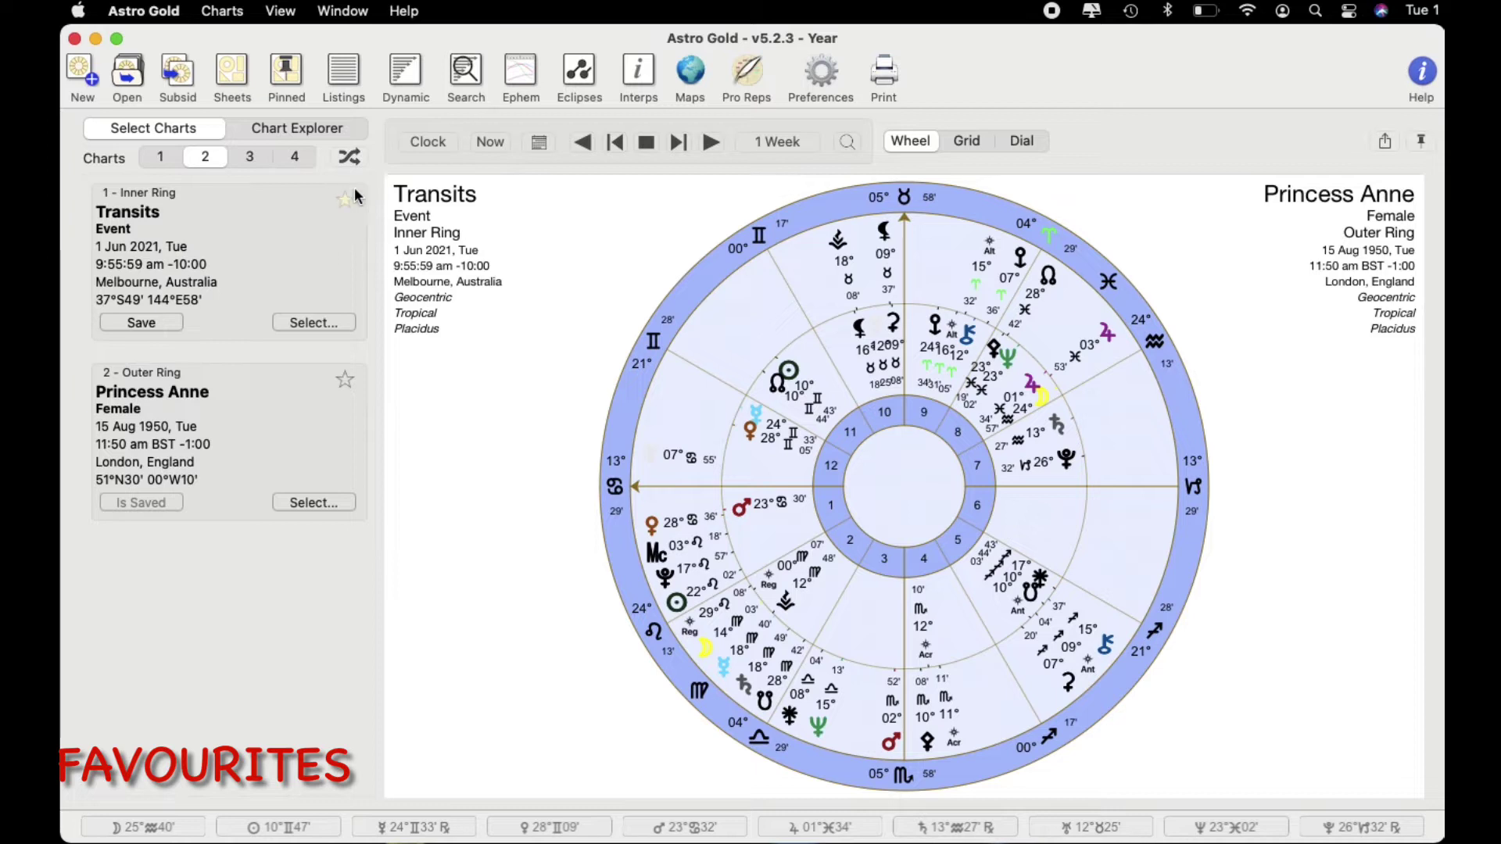
{"action": "left_click", "coordinate": [332, 326]}
{"action": "mouse_move", "coordinate": [344, 495]}
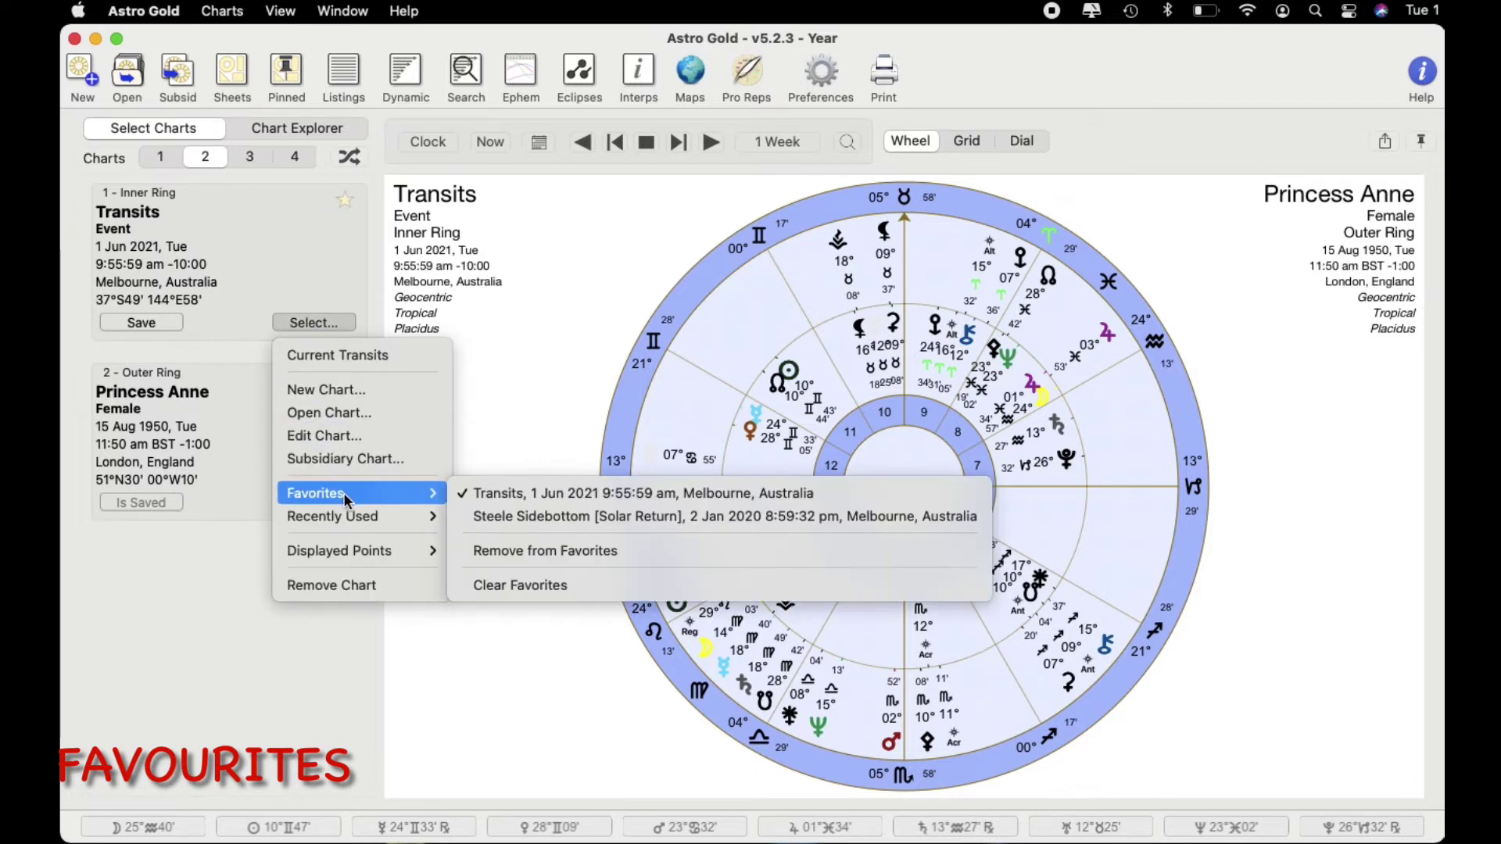
{"action": "left_click", "coordinate": [486, 587]}
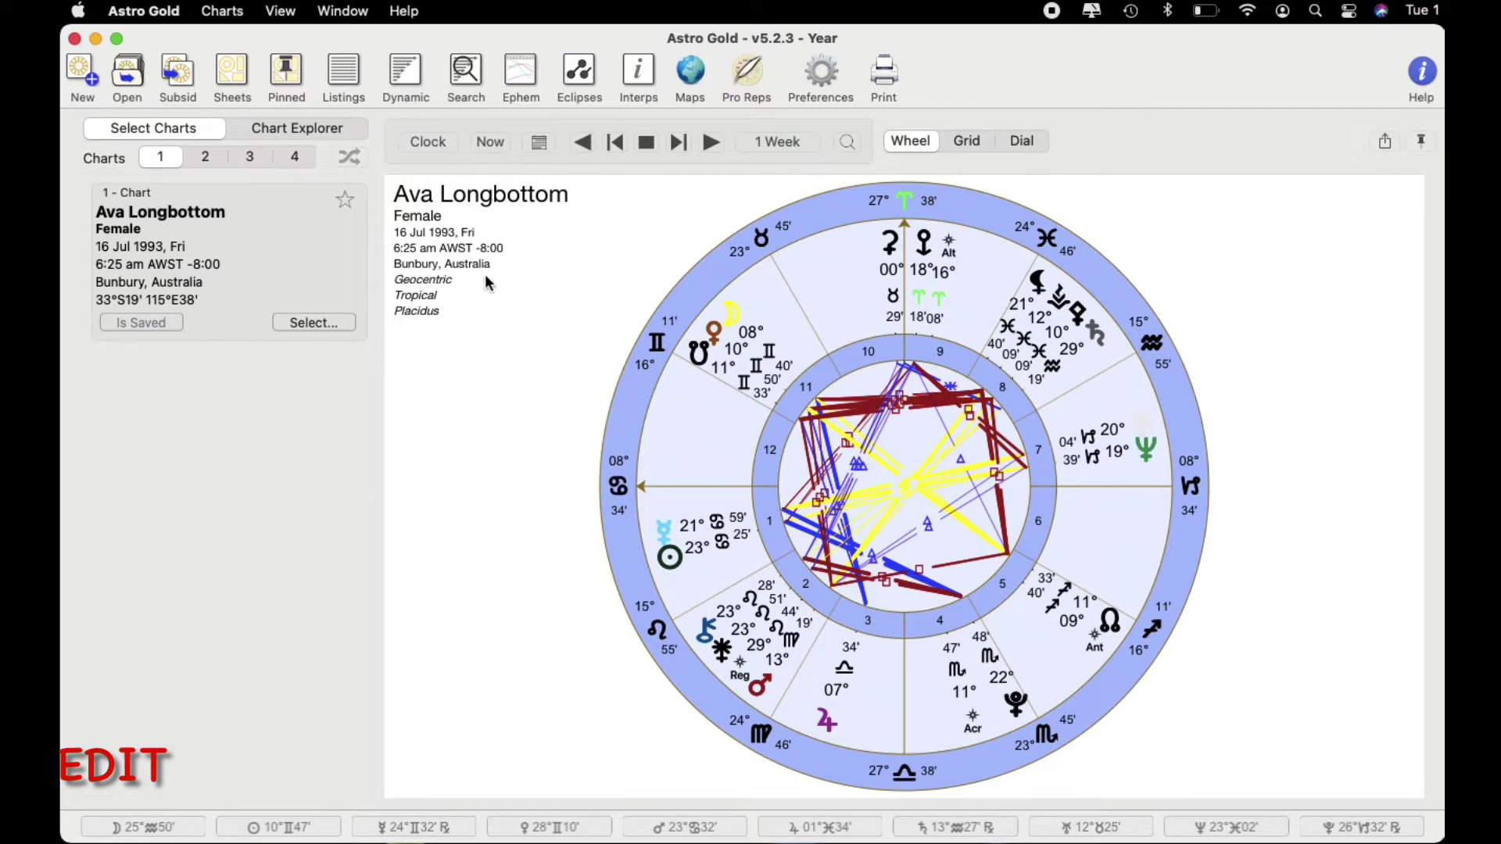
Edit the displayed natal chart and set its place to Picton Junction, Western Australia, from the places near Bunbury.
{"action": "left_click", "coordinate": [339, 326]}
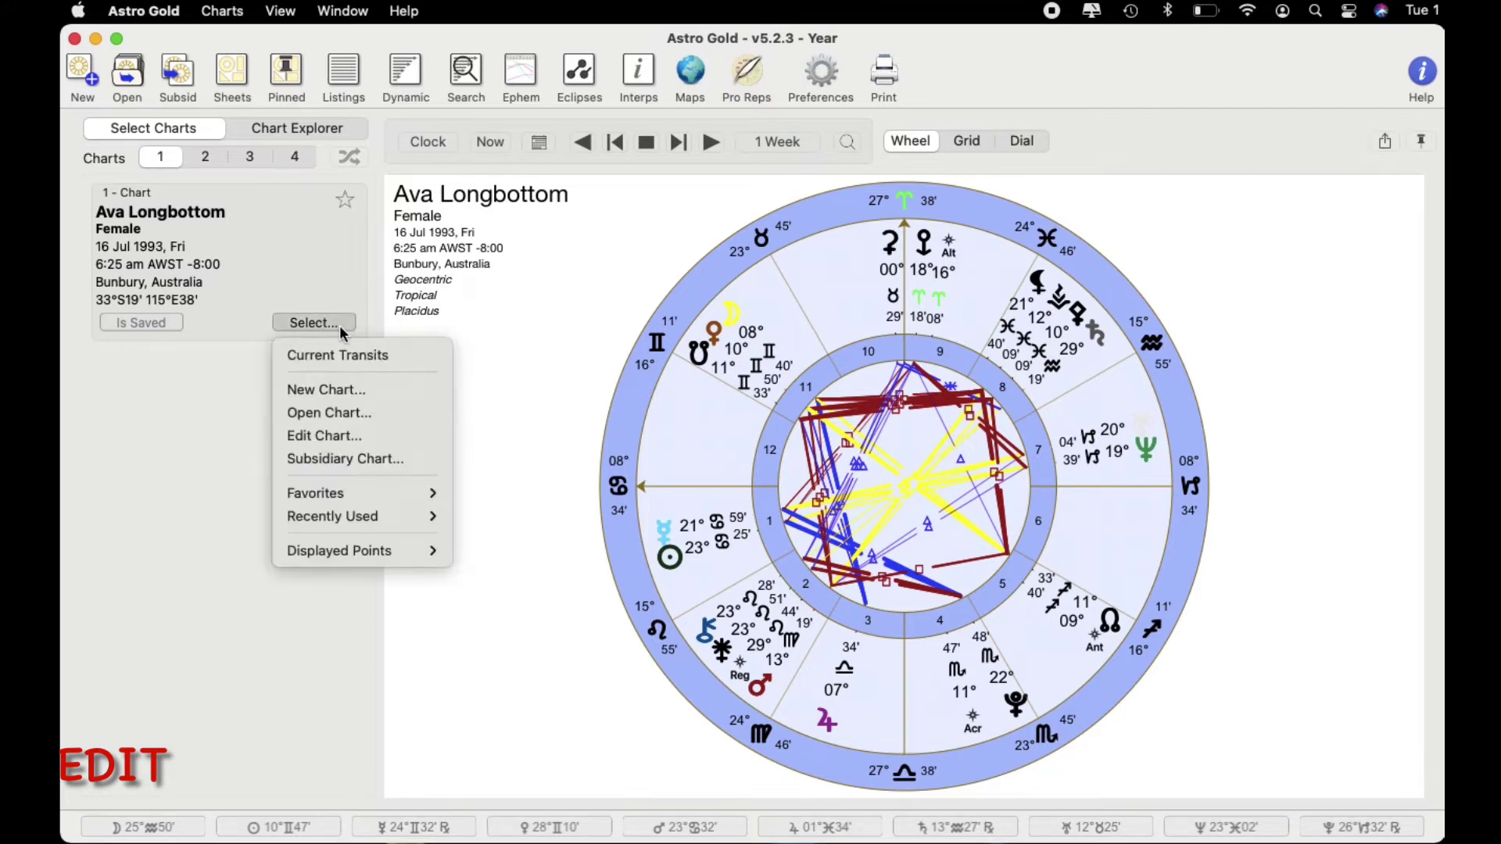
{"action": "left_click", "coordinate": [346, 438]}
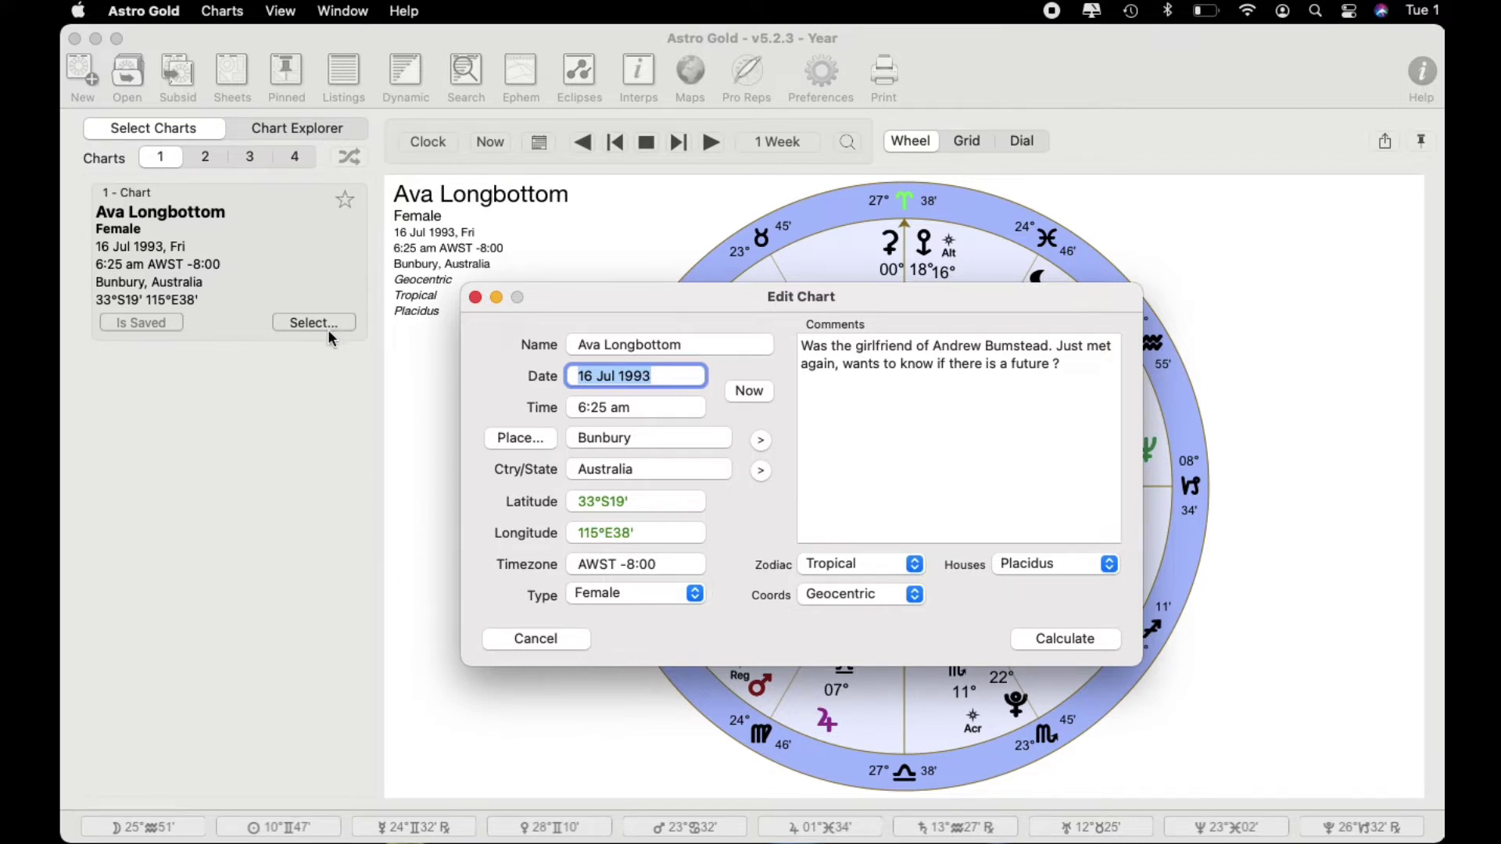
{"action": "left_click", "coordinate": [763, 441]}
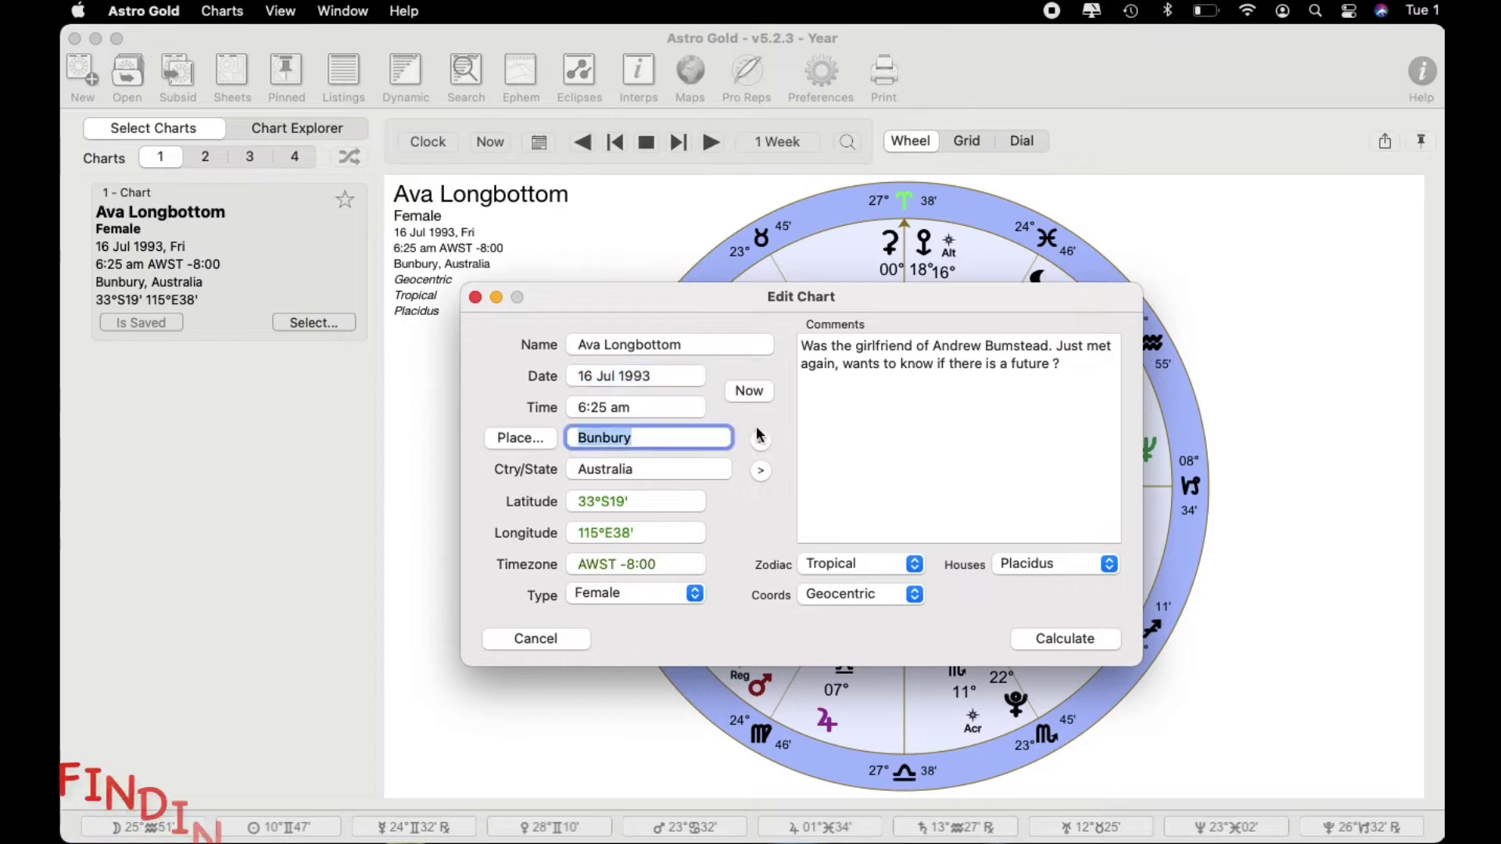
{"action": "left_click", "coordinate": [762, 442]}
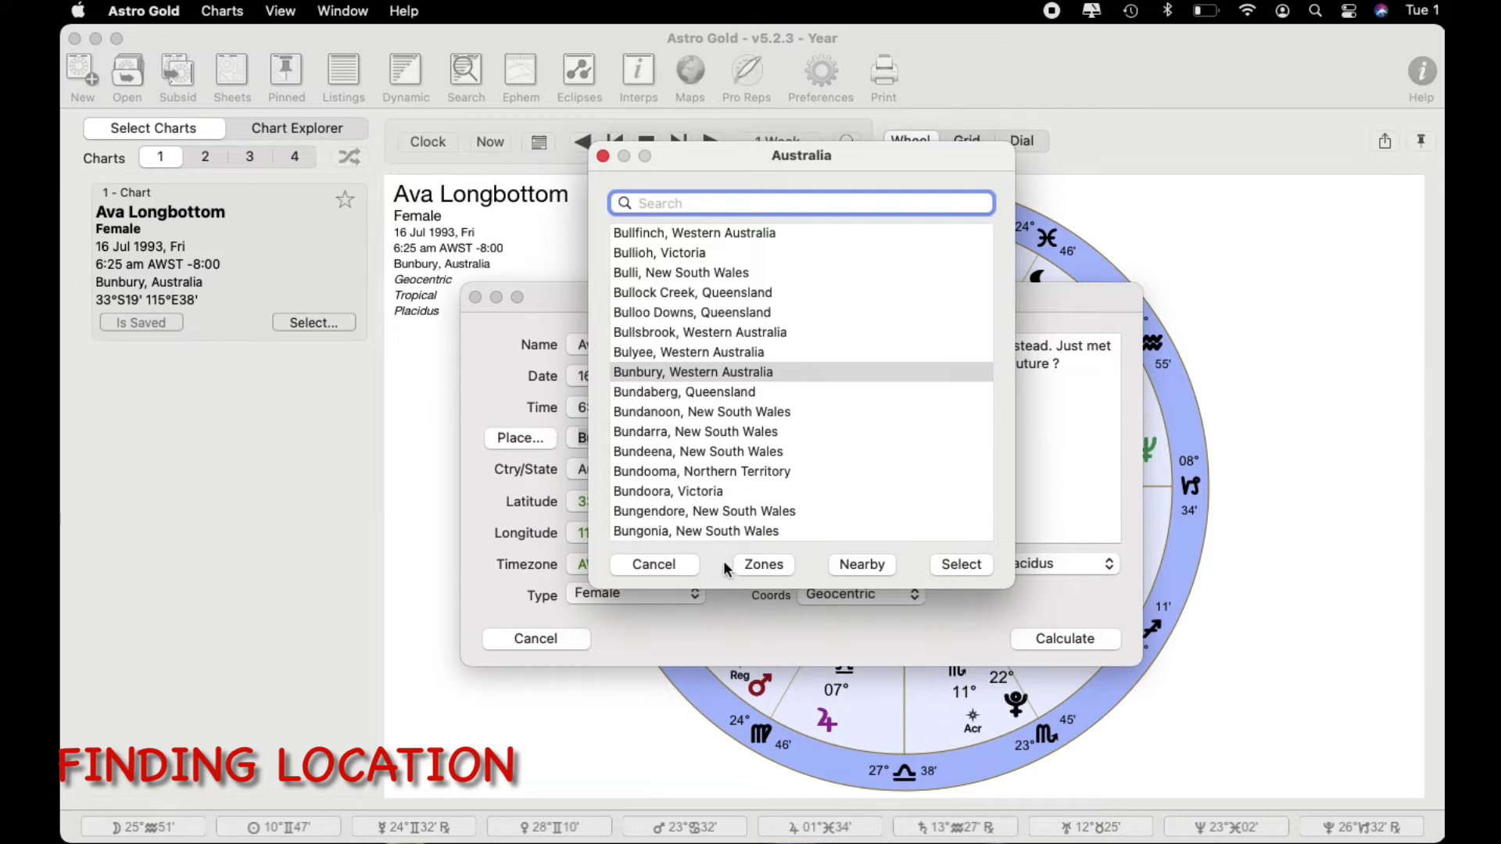
{"action": "left_click", "coordinate": [862, 565]}
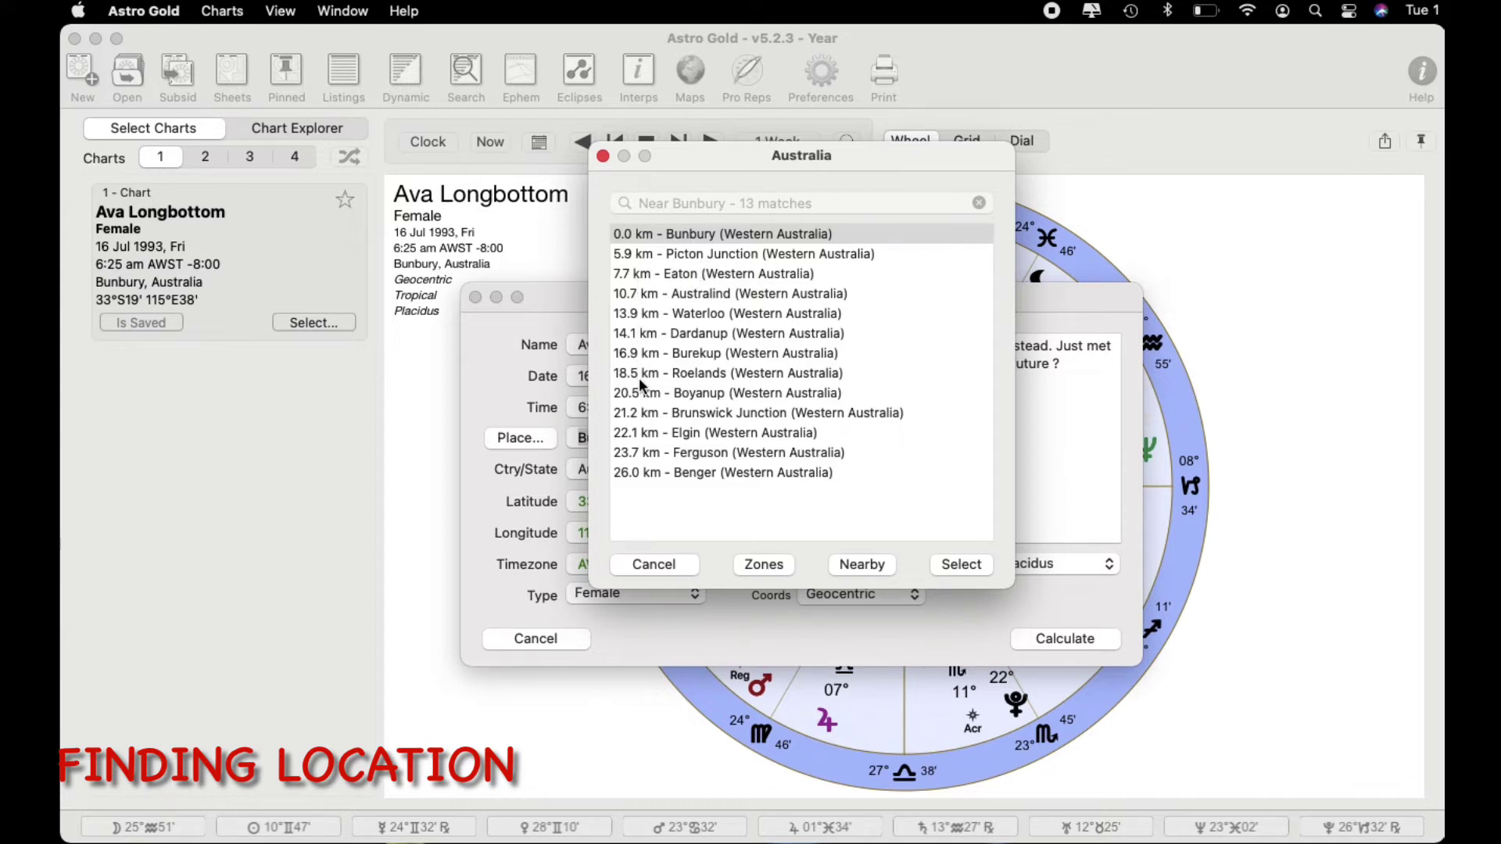
{"action": "left_click", "coordinate": [717, 255]}
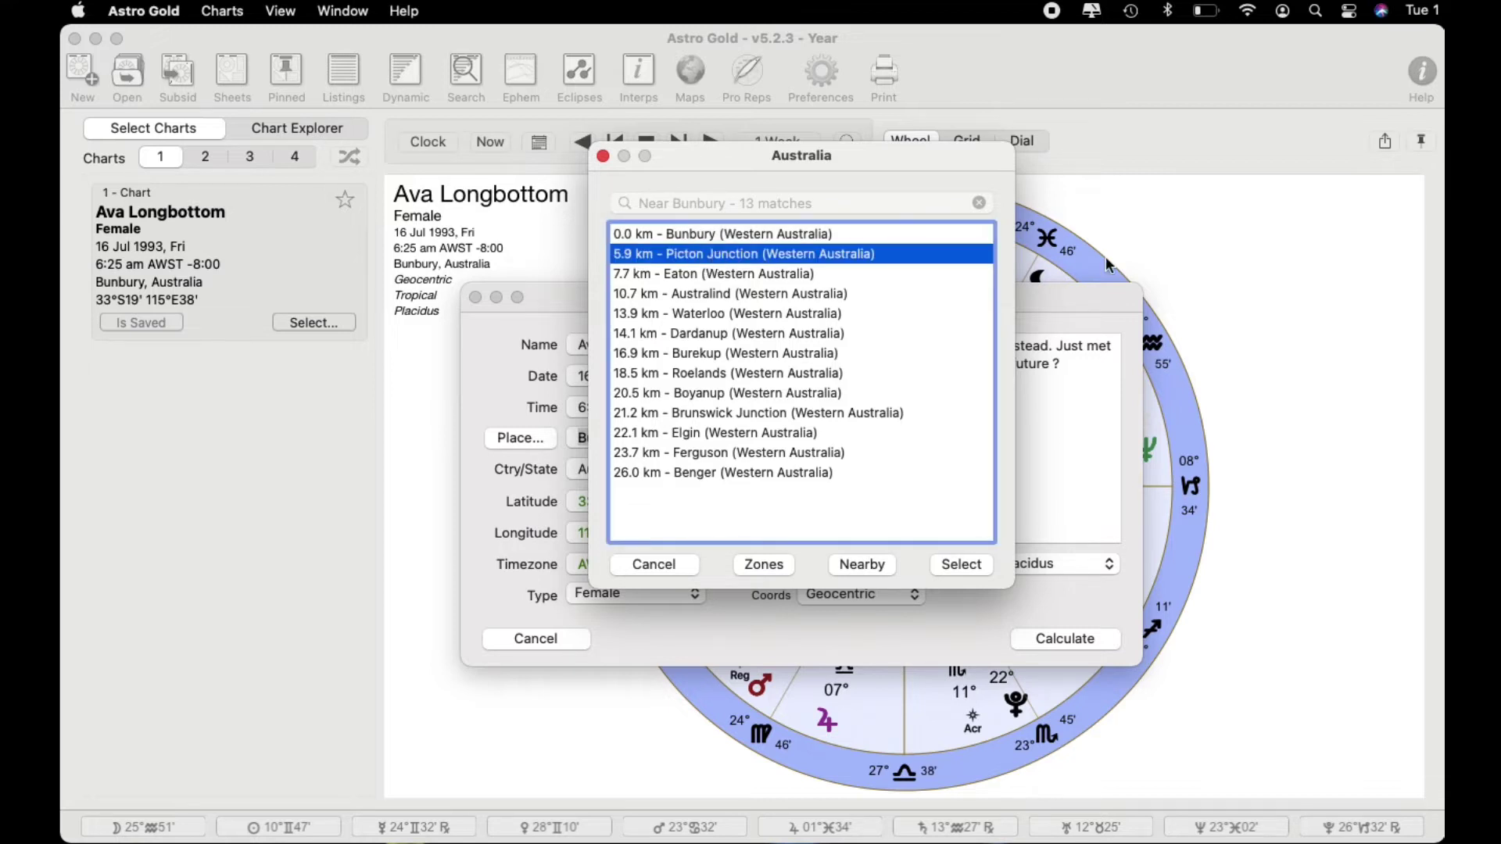
{"action": "left_click", "coordinate": [961, 565]}
Recalculate the edited chart and update its saved version in the chart file.
{"action": "key", "text": "Tab"}
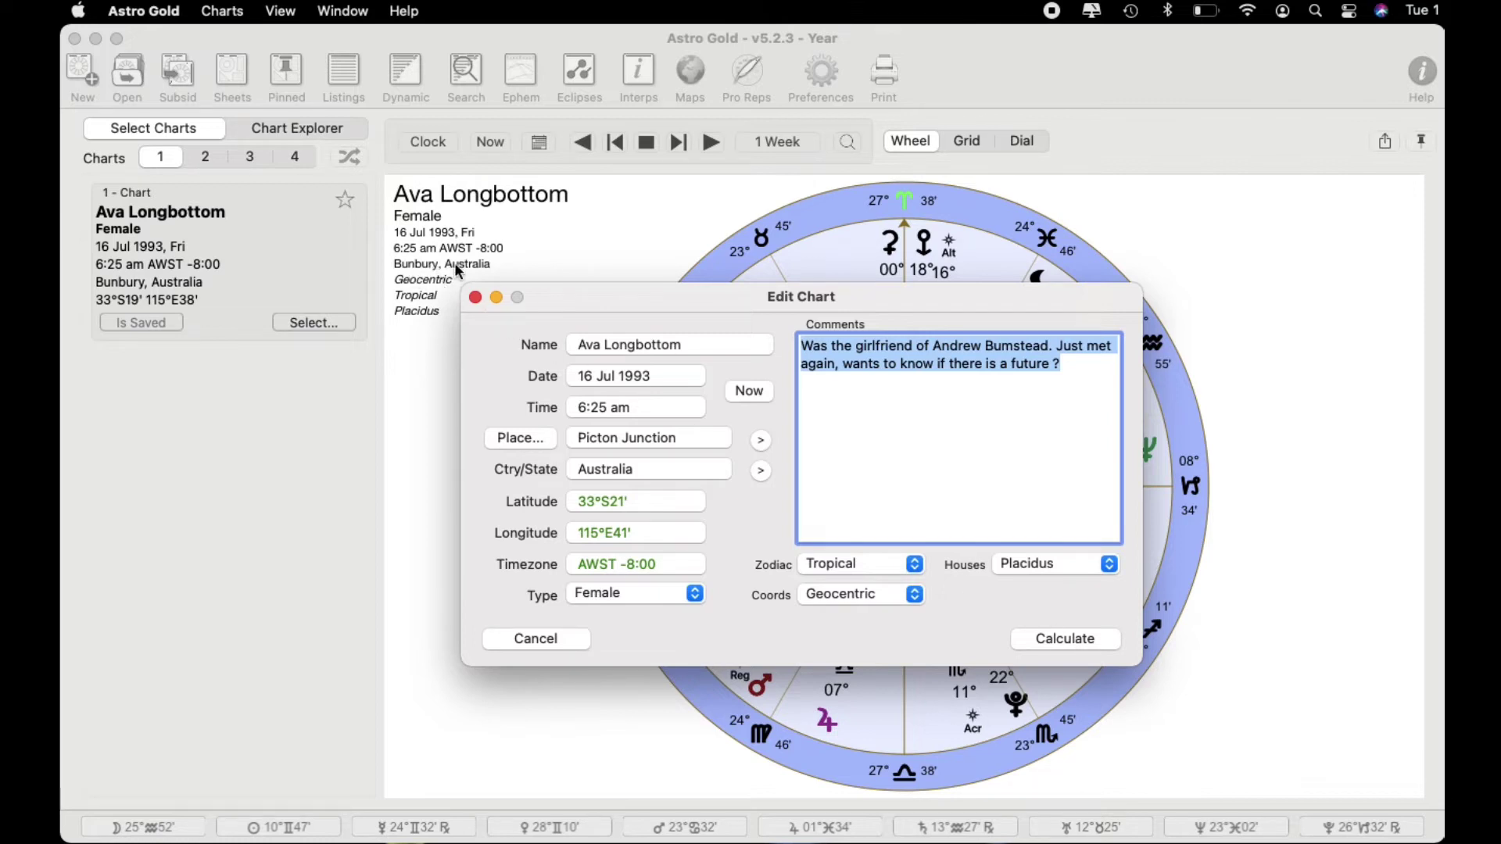
{"action": "key", "text": "Tab"}
{"action": "left_click", "coordinate": [1050, 641]}
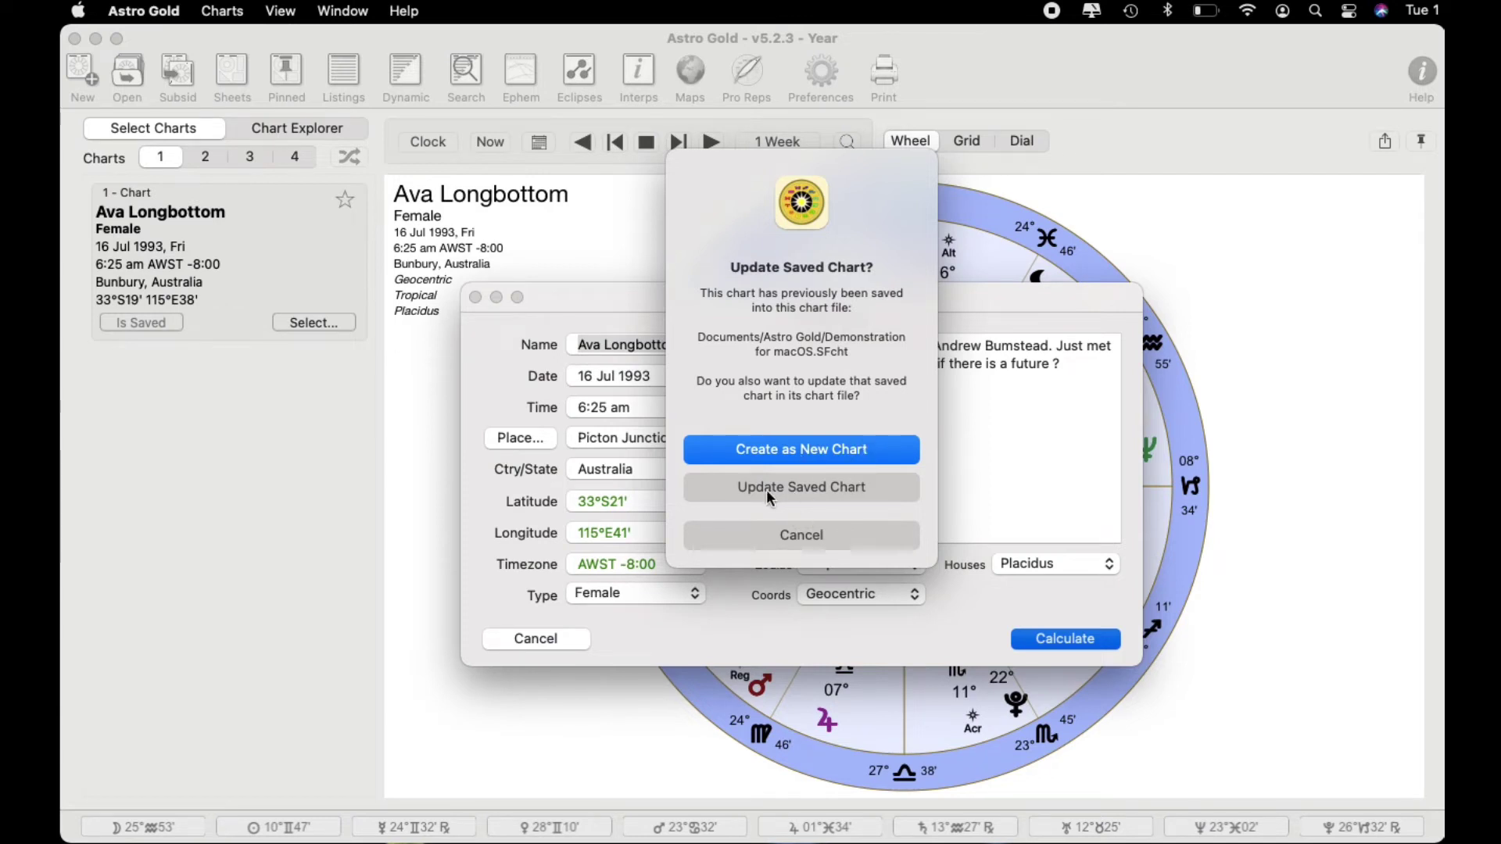
{"action": "left_click", "coordinate": [856, 489]}
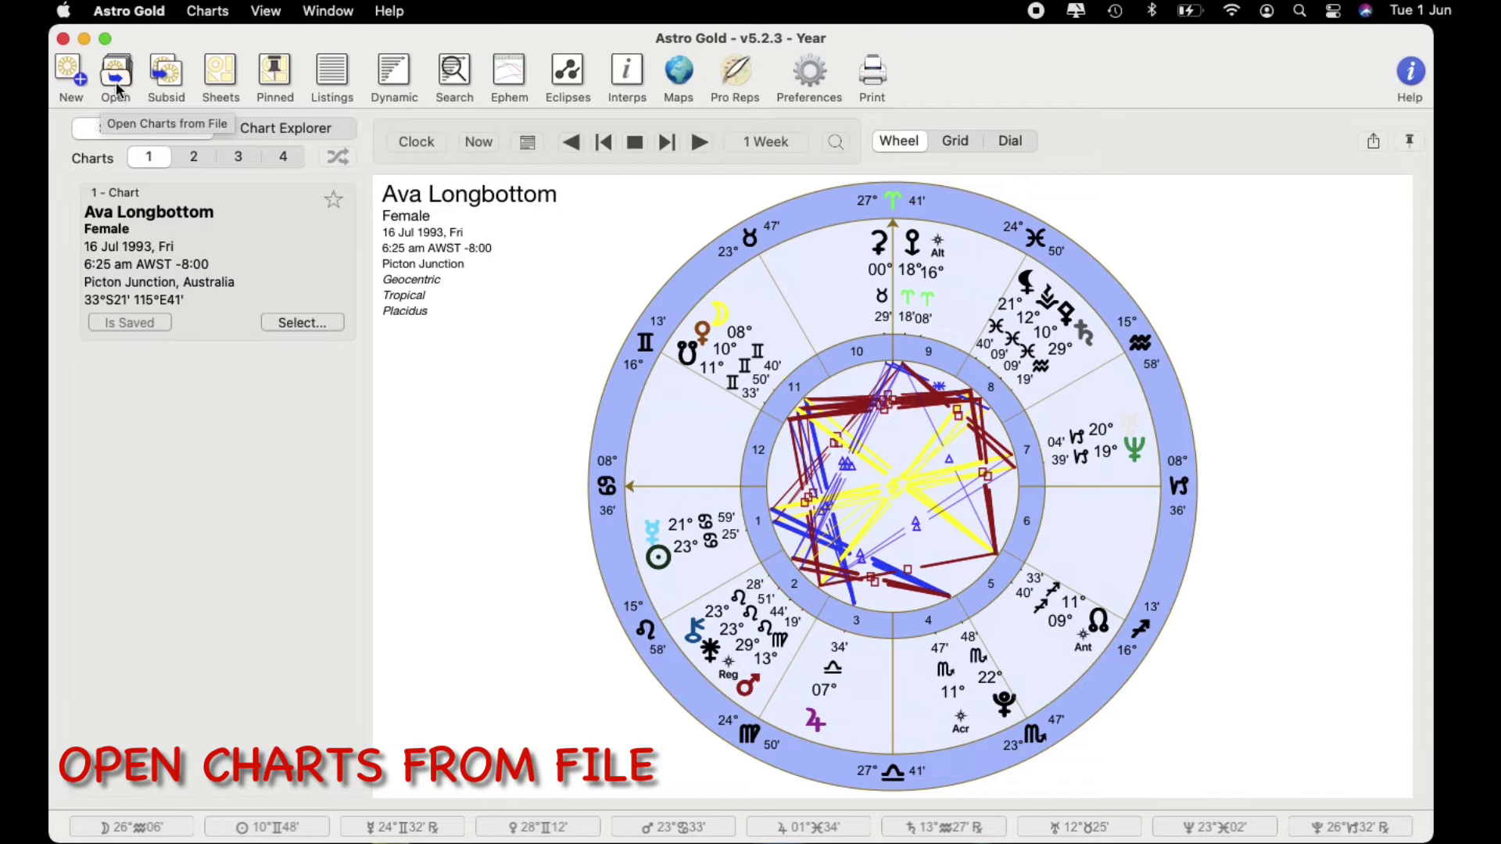
Open the saved charts and switch to the chart file Astro_RoyaltyUK.SFcht.
{"action": "left_click", "coordinate": [116, 93]}
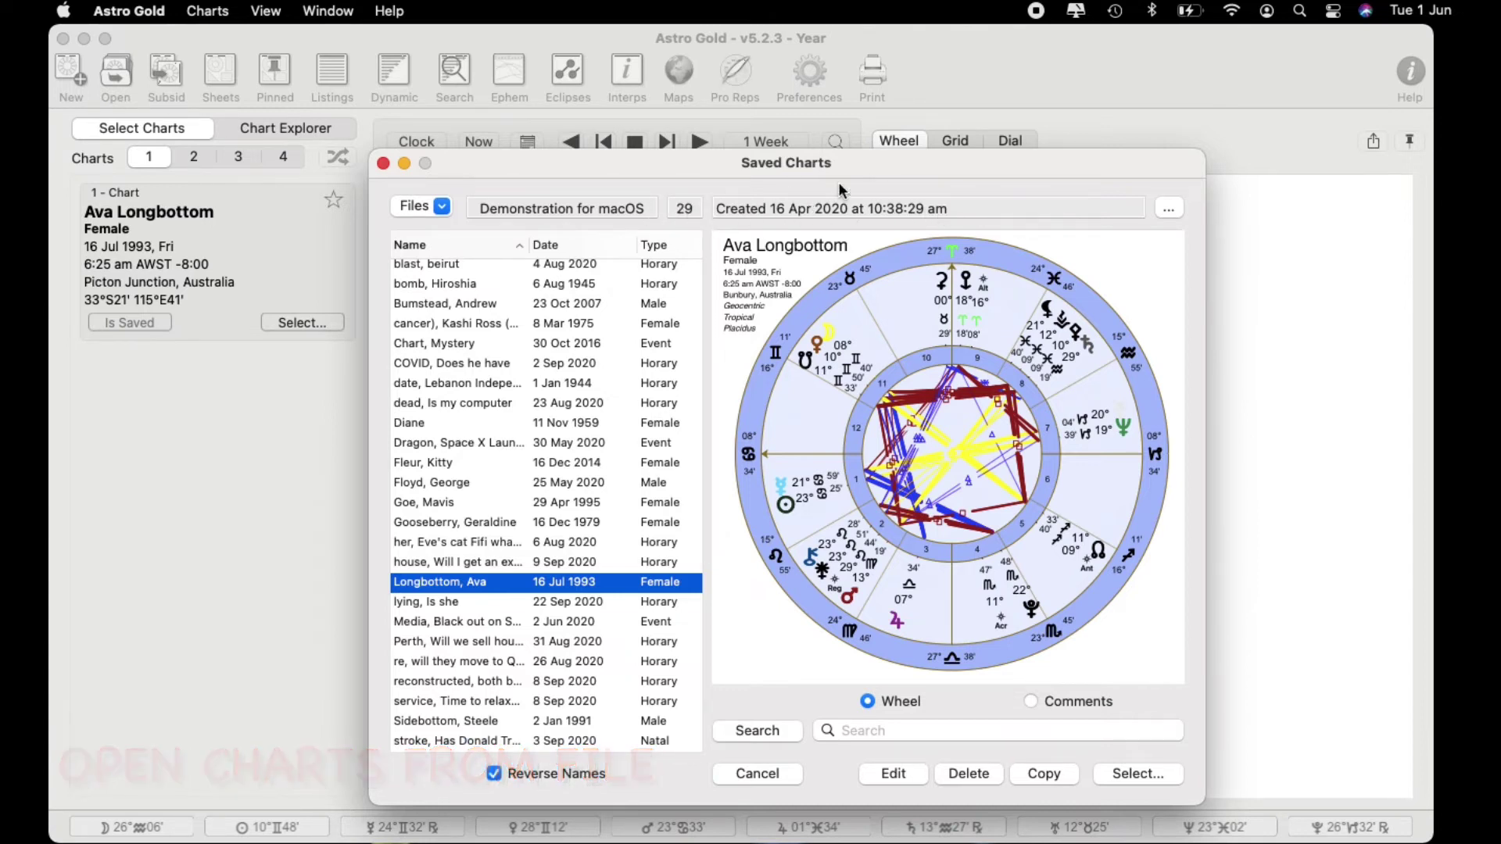
{"action": "left_click", "coordinate": [443, 208]}
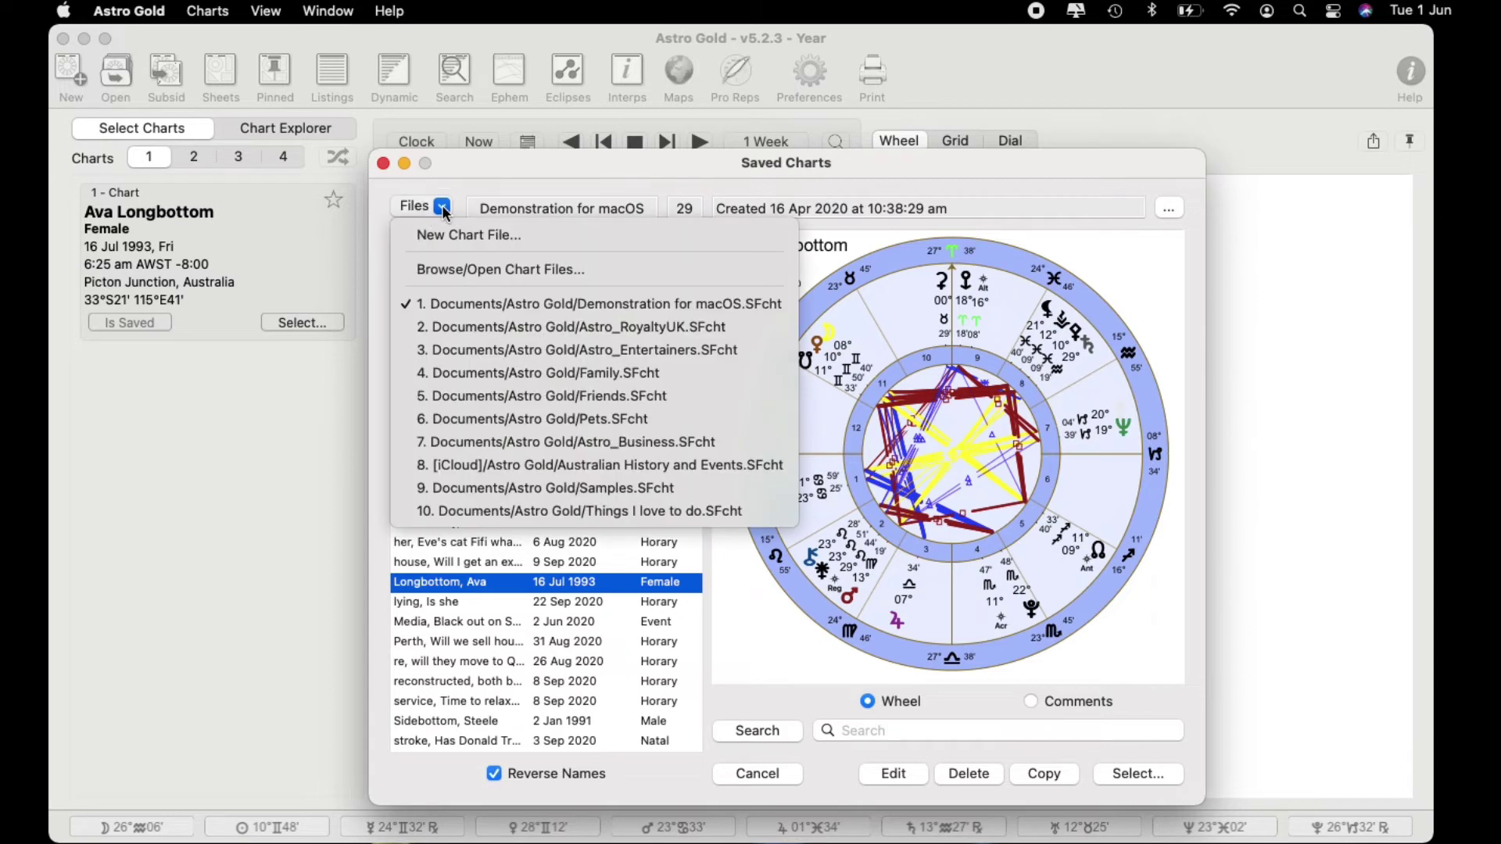
{"action": "left_click", "coordinate": [524, 329]}
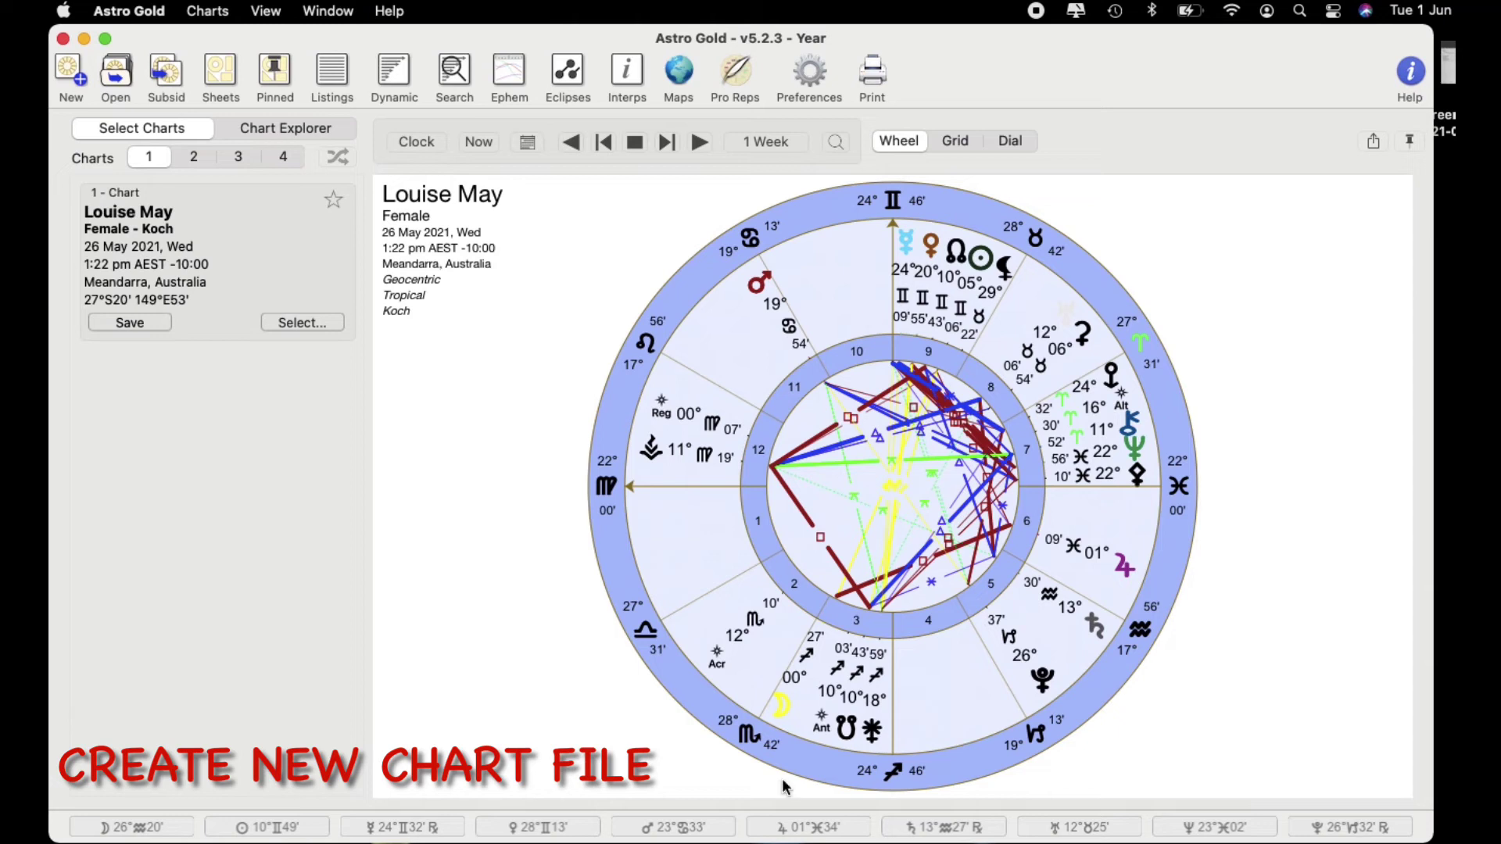
Start saving the displayed natal chart and create a new chart file named "New - Babies 2021" in the Astro Gold folder.
{"action": "left_click", "coordinate": [129, 322]}
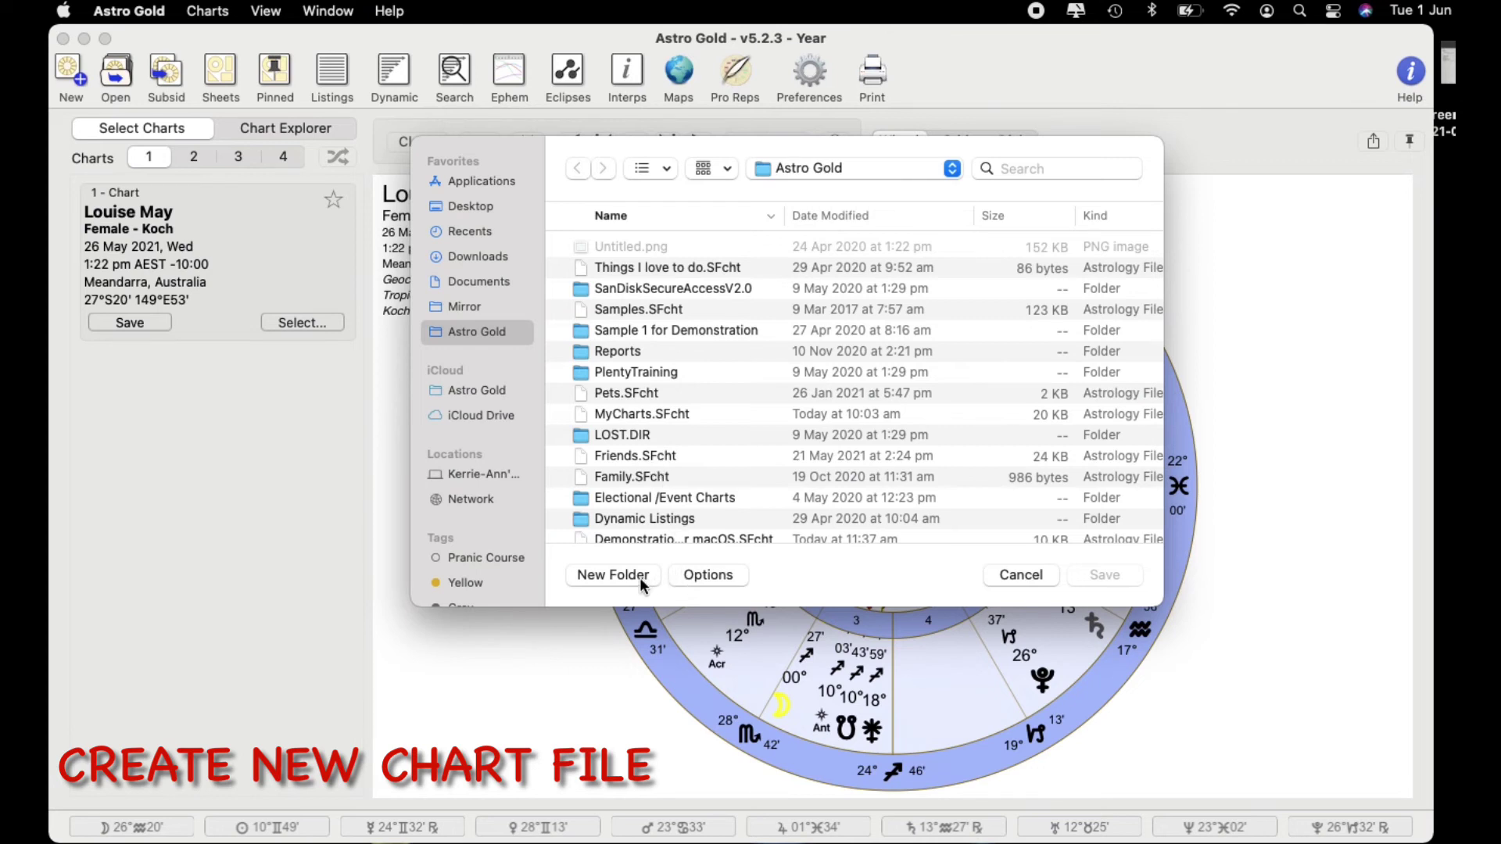
{"action": "left_click", "coordinate": [720, 578]}
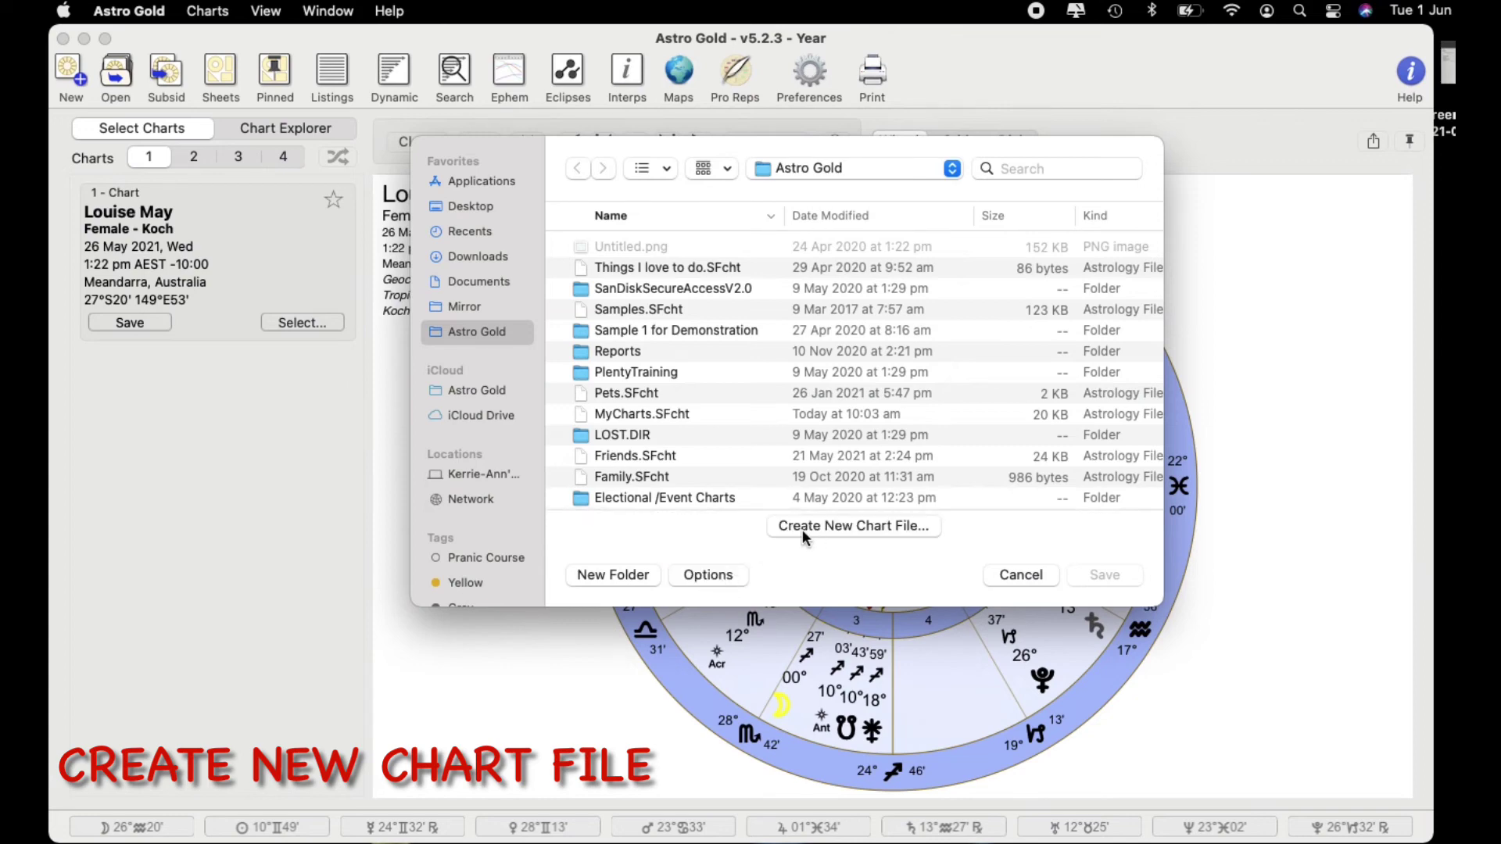
{"action": "left_click", "coordinate": [858, 527]}
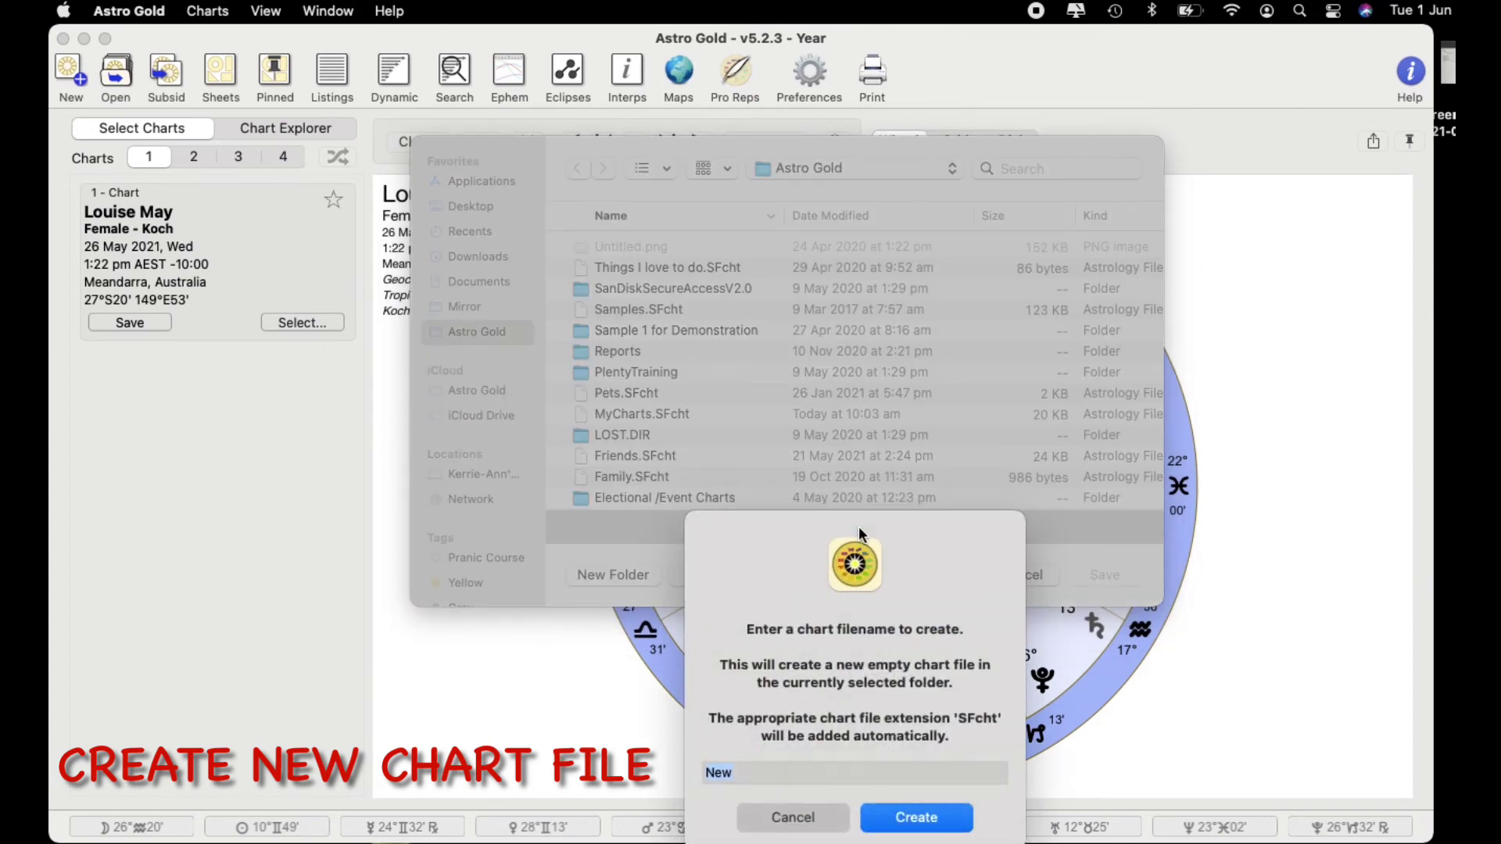
{"action": "left_click", "coordinate": [782, 772]}
{"action": "type", "text": "- Babies"}
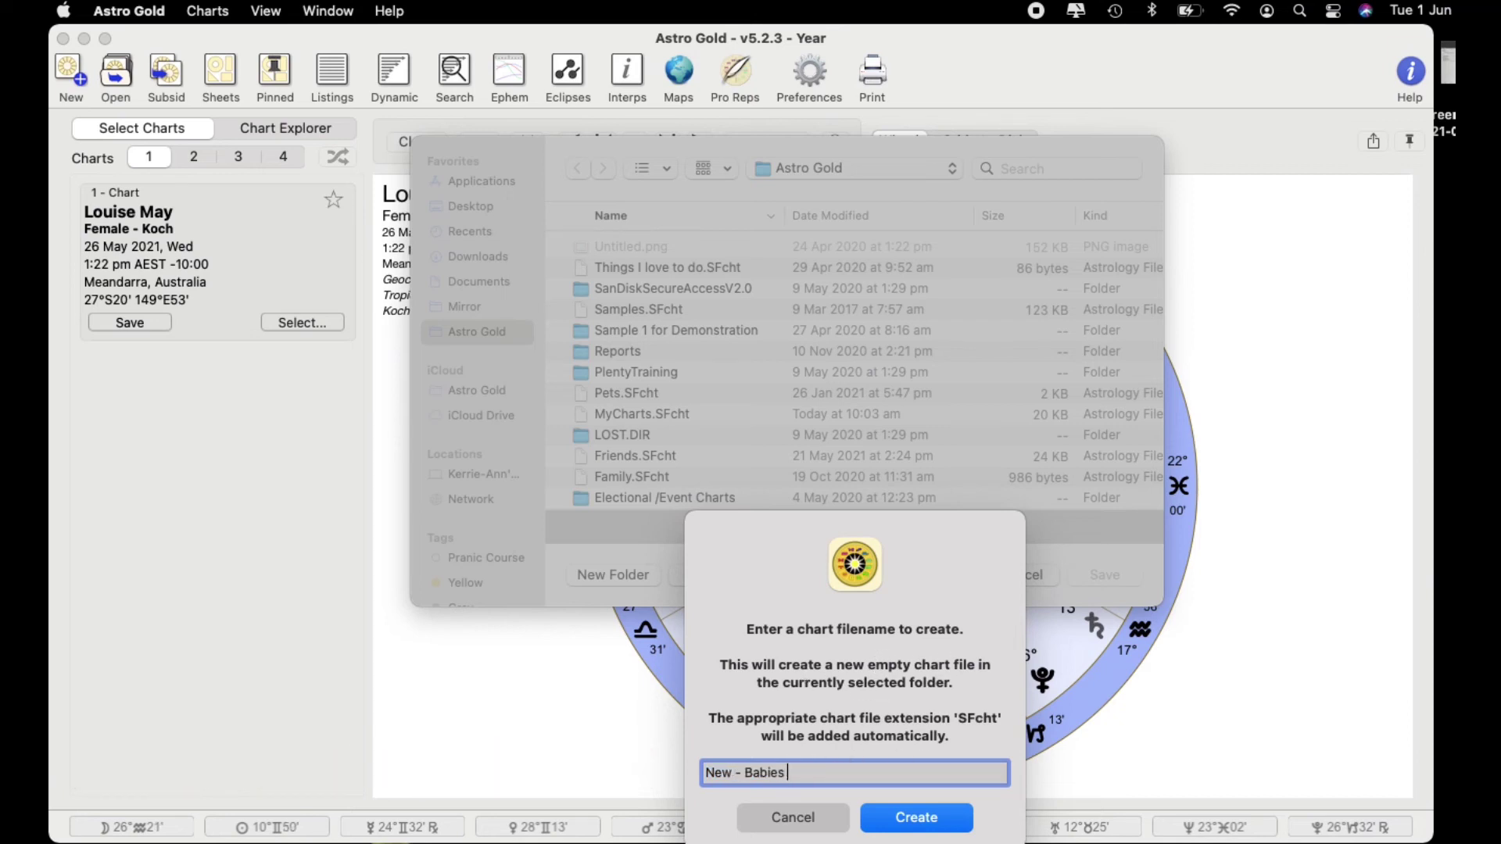
{"action": "type", "text": " 2021"}
{"action": "left_click", "coordinate": [915, 819]}
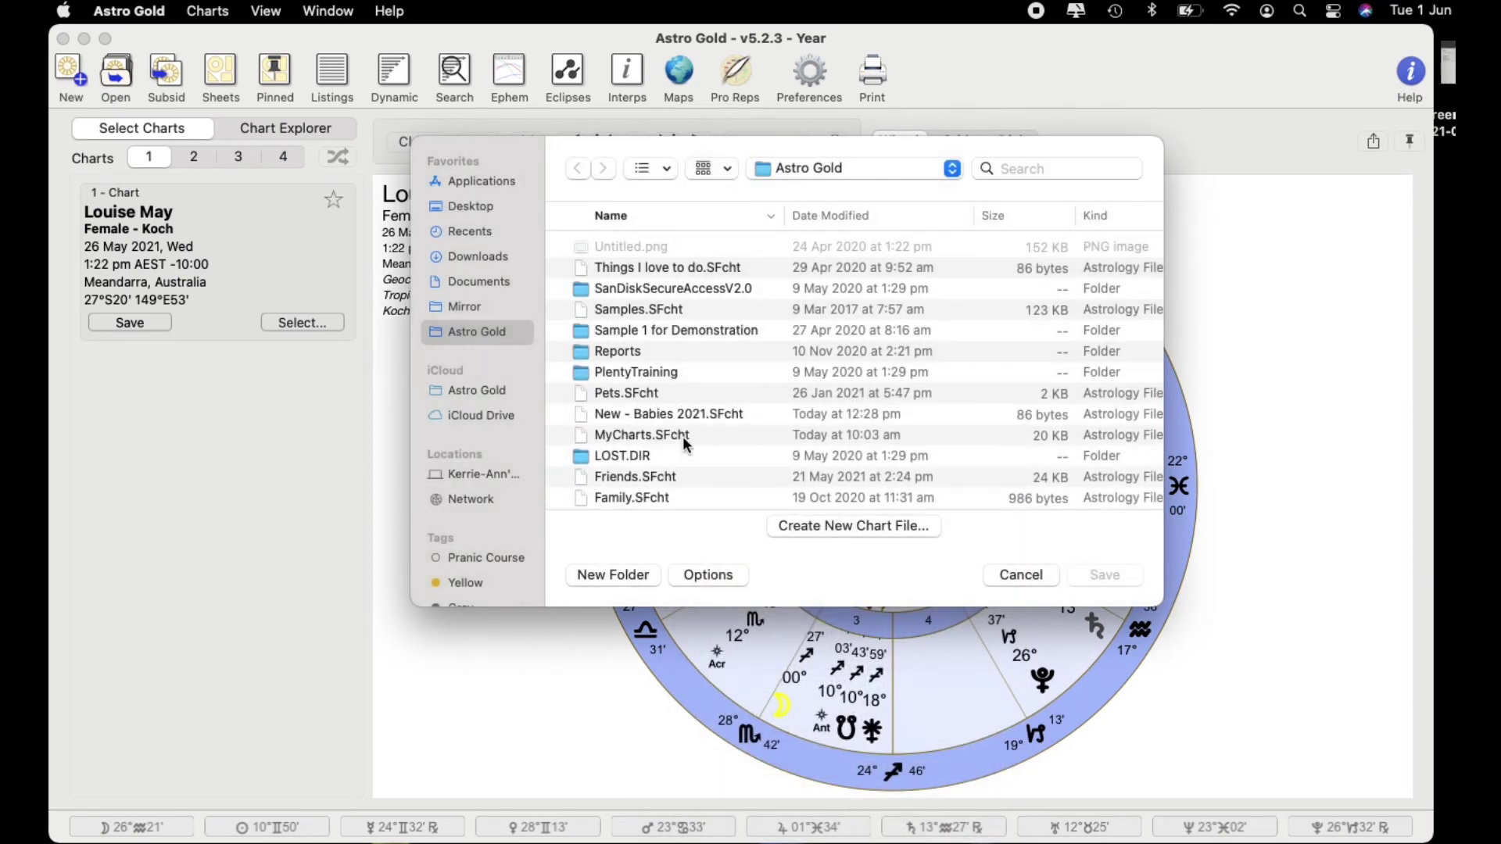
Save the displayed natal chart in New - Babies 2021.SFcht and request saving it once more.
{"action": "left_click", "coordinate": [692, 420]}
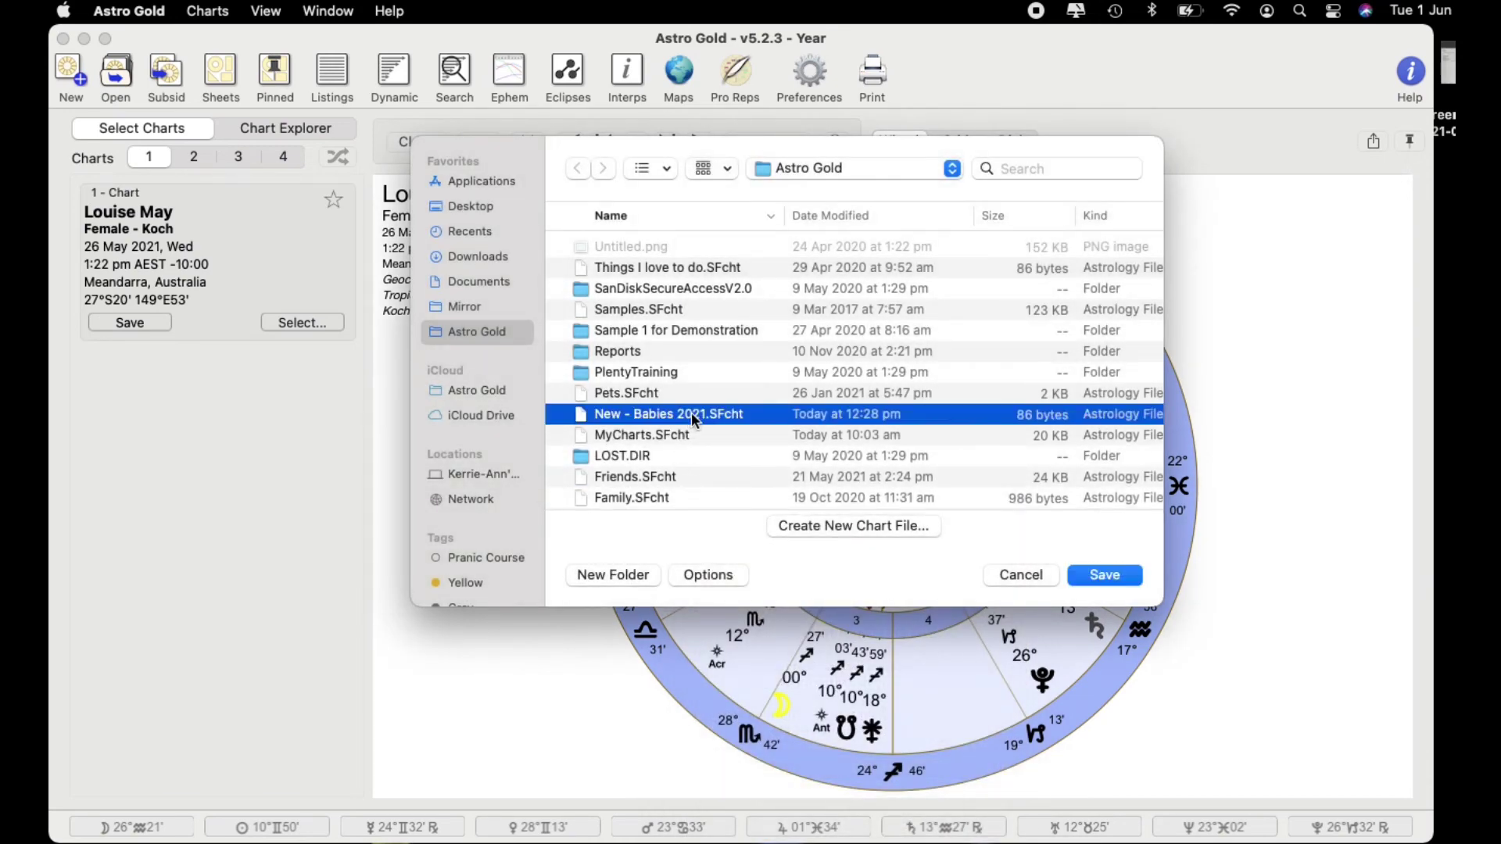
{"action": "left_click", "coordinate": [1104, 574]}
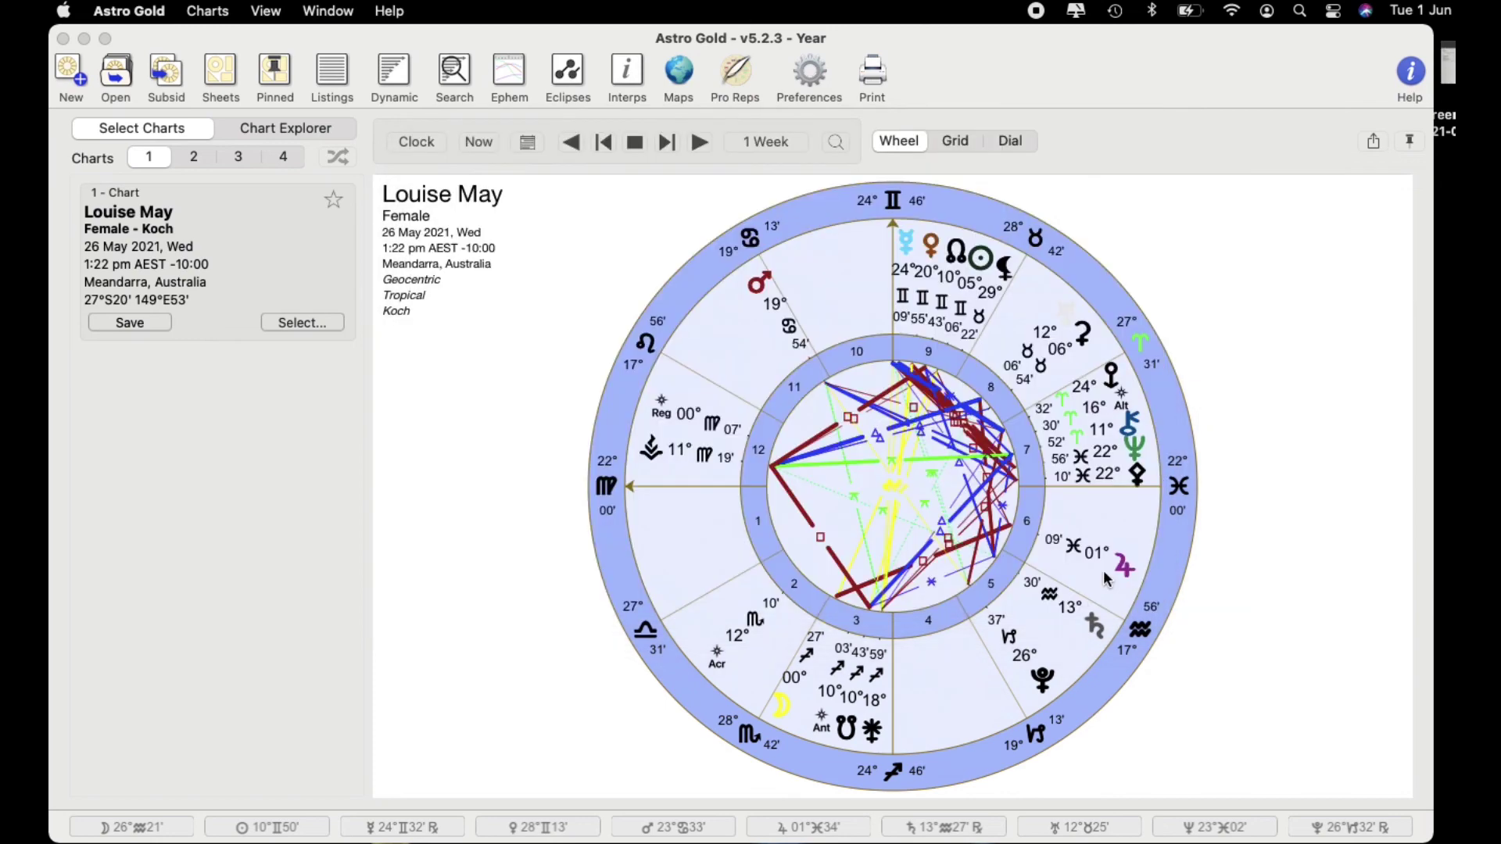
{"action": "left_click", "coordinate": [118, 322]}
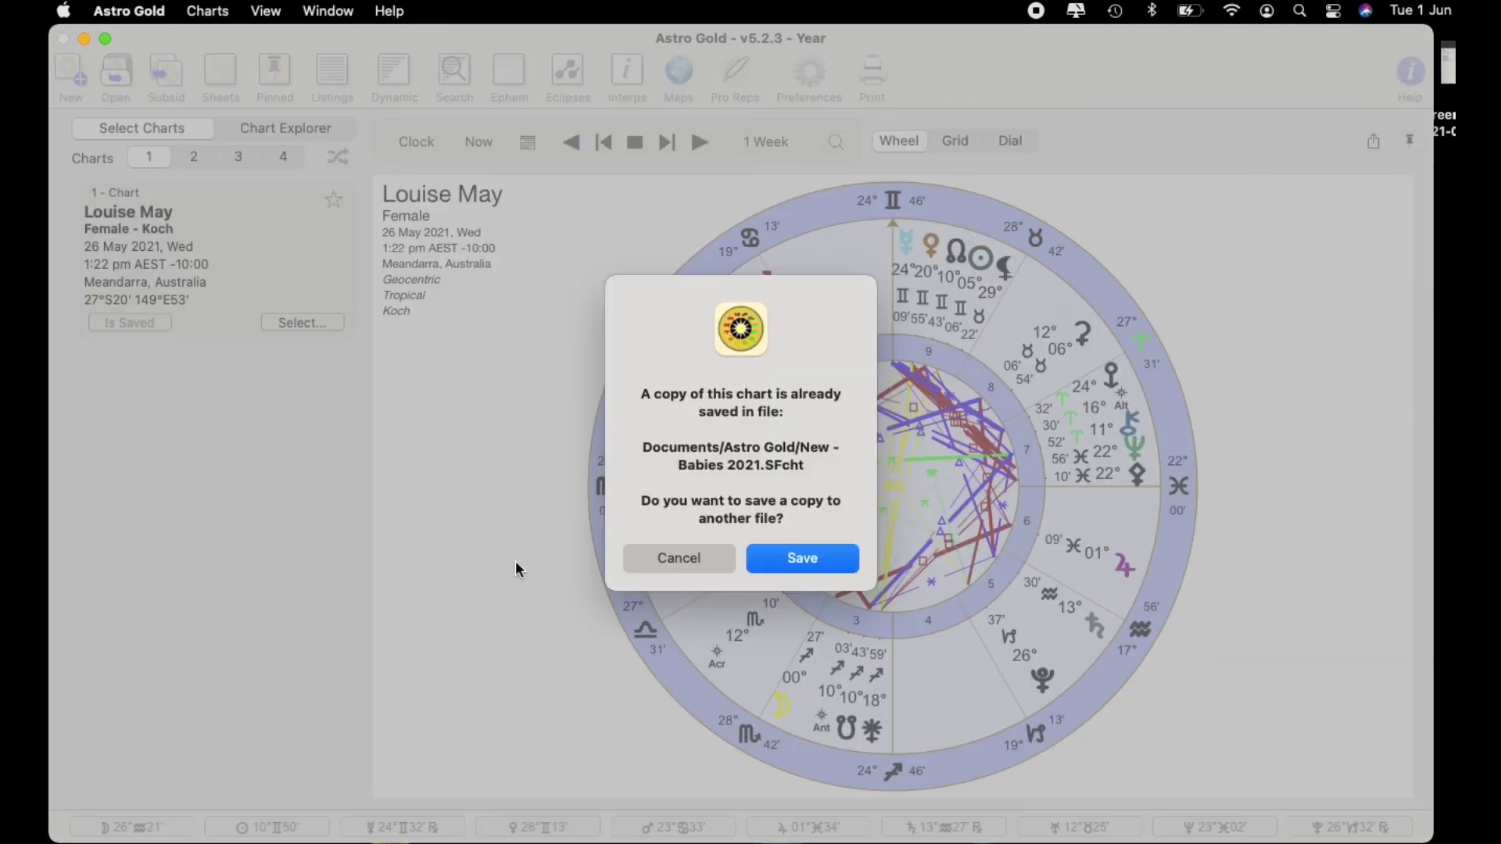